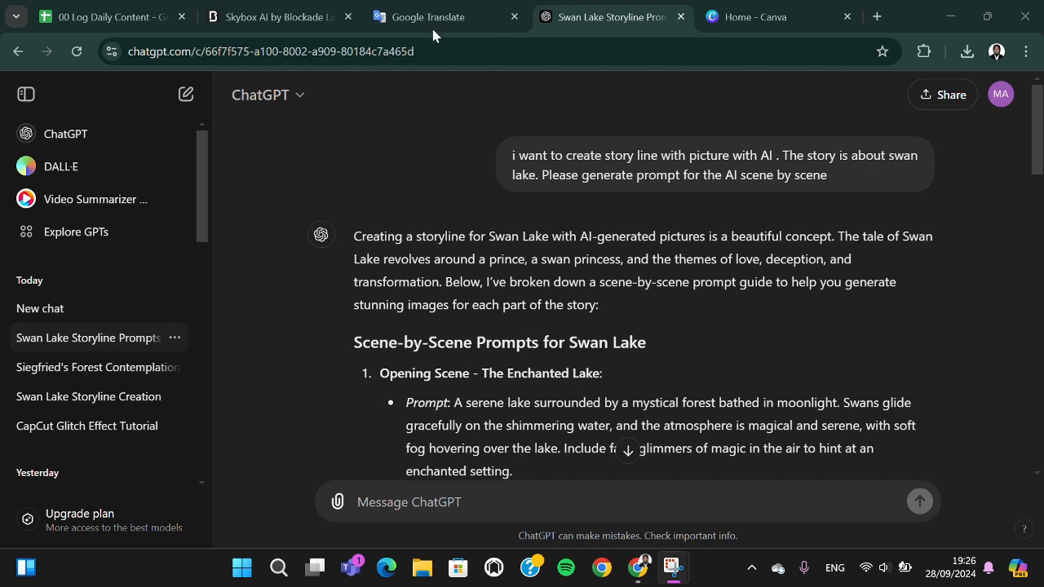
Copy the prompt text of "Opening Scene - The Enchanted Lake" from the Swan Lake storyline conversation
{"action": "scroll", "coordinate": [527, 323], "scroll_direction": "down", "scroll_amount": 2}
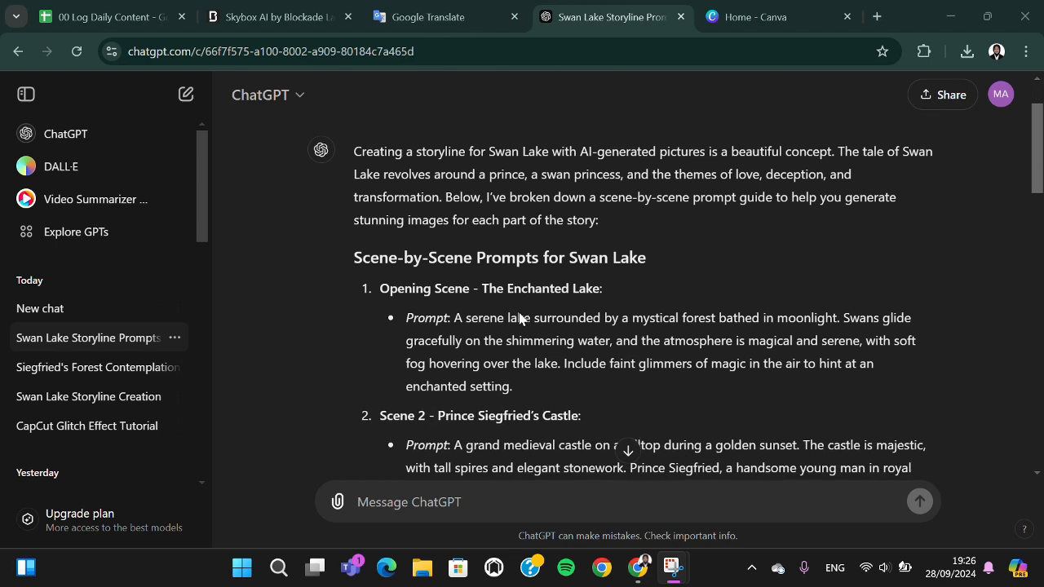
{"action": "scroll", "coordinate": [530, 213], "scroll_direction": "down", "scroll_amount": 1}
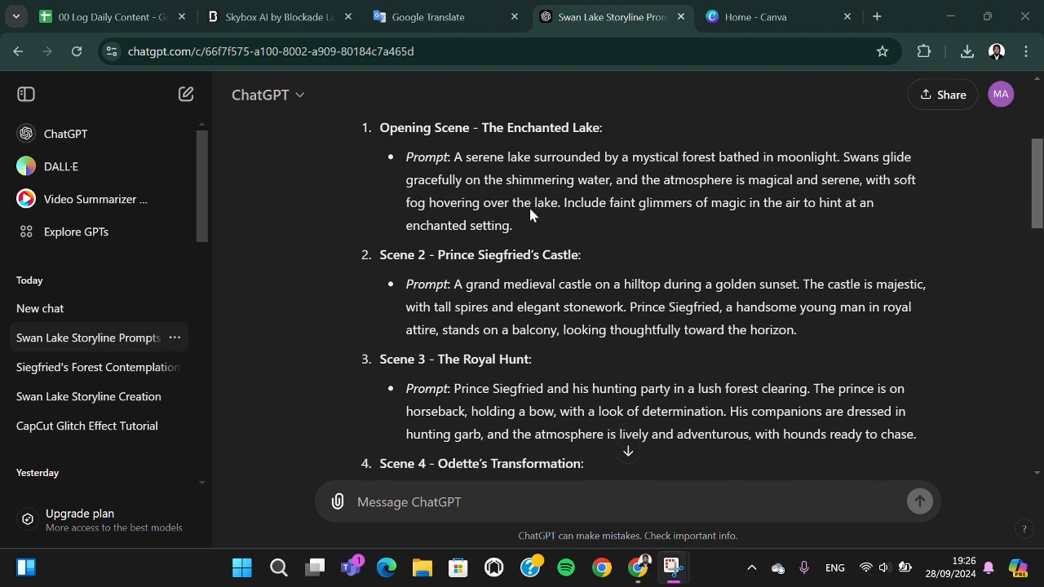
{"action": "scroll", "coordinate": [530, 214], "scroll_direction": "up", "scroll_amount": 1}
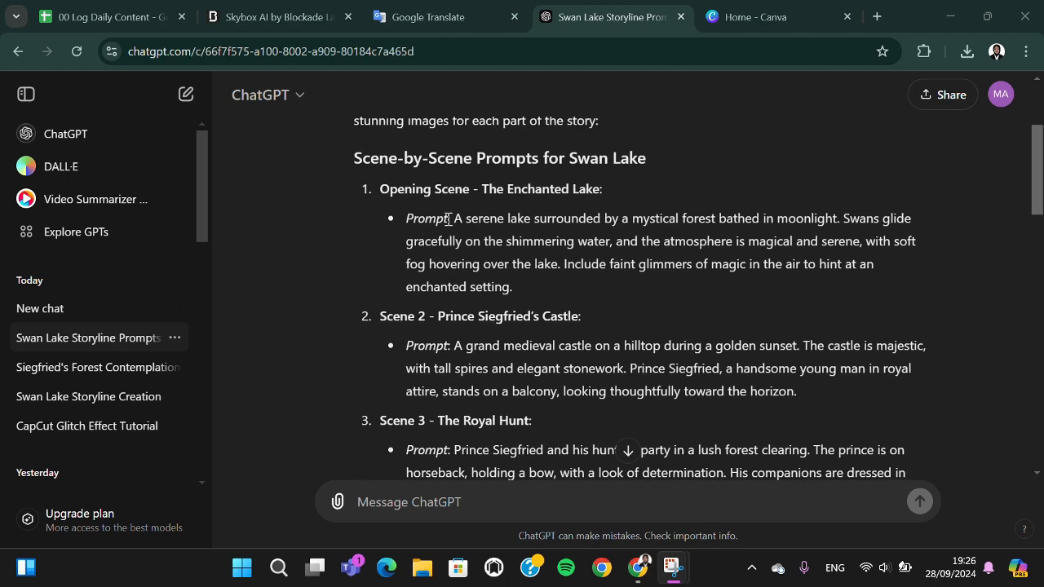
{"action": "left_click_drag", "start_coordinate": [454, 220], "coordinate": [511, 287]}
{"action": "key", "text": "ctrl+c"}
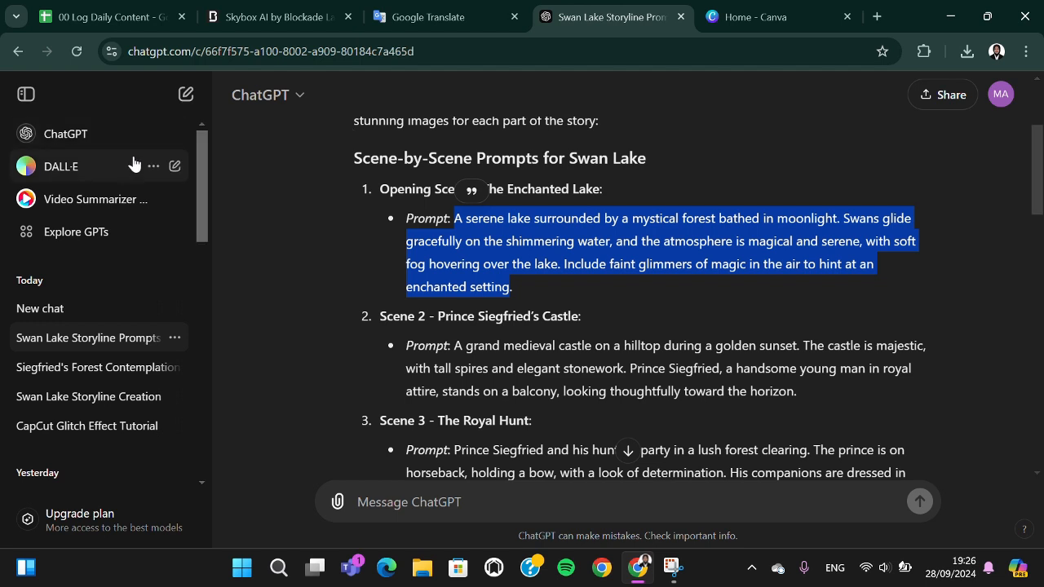
Generate images from the copied lake prompt with DALL·E and download the second resulting image
{"action": "left_click", "coordinate": [77, 173]}
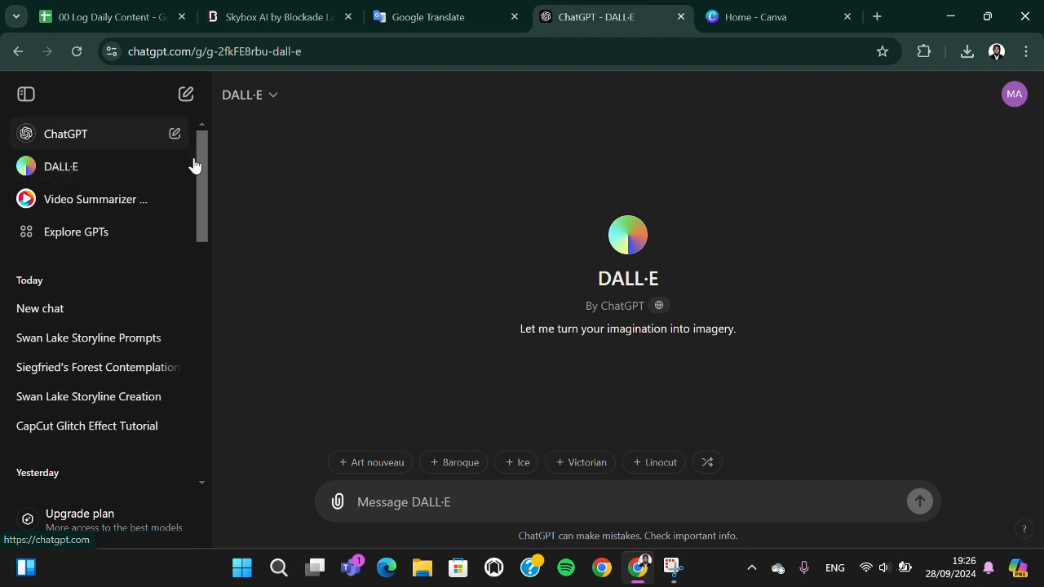
{"action": "key", "text": "ctrl+v"}
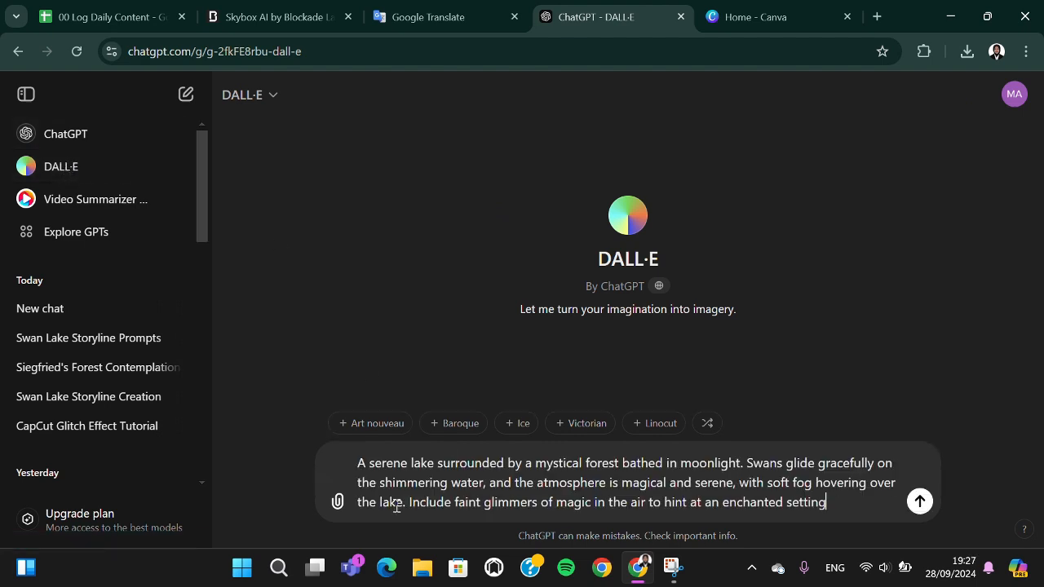
{"action": "left_click", "coordinate": [919, 501]}
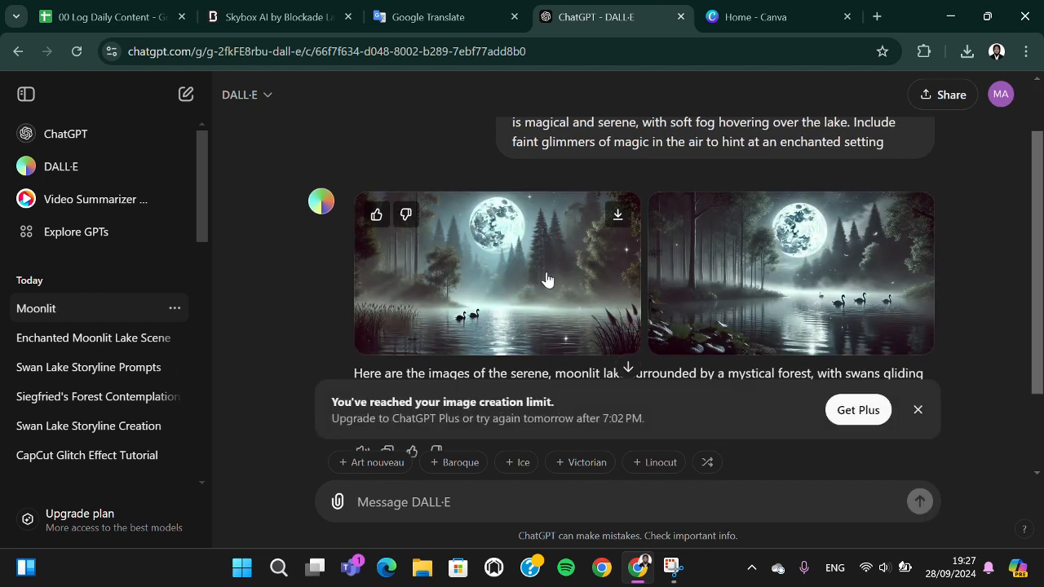
{"action": "left_click", "coordinate": [767, 283]}
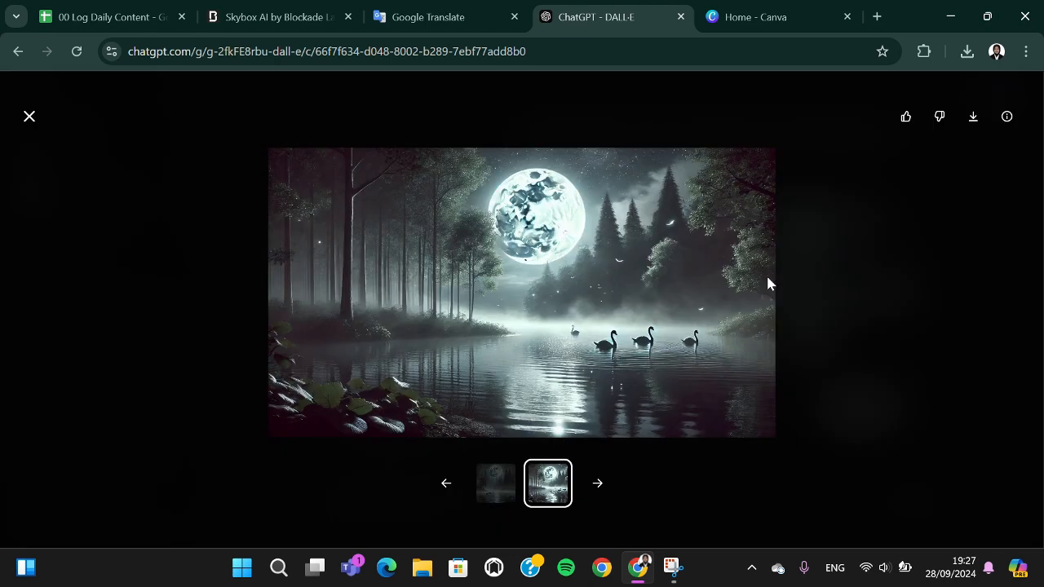
{"action": "left_click", "coordinate": [973, 117]}
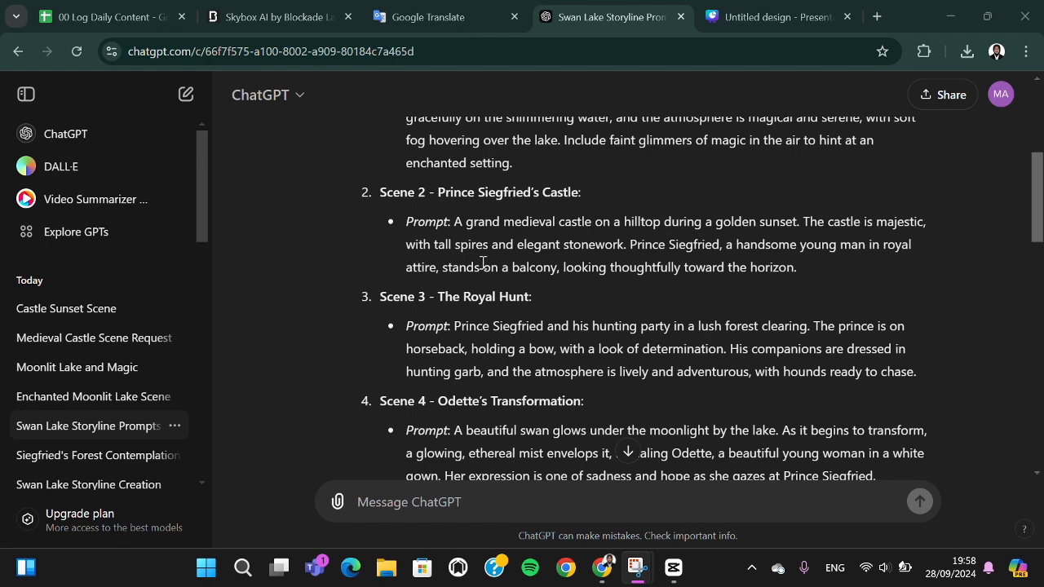
Select the prompt text of "Scene 2 - Prince Siegfried's Castle" in the Swan Lake storyline conversation
{"action": "scroll", "coordinate": [482, 263], "scroll_direction": "up", "scroll_amount": 1}
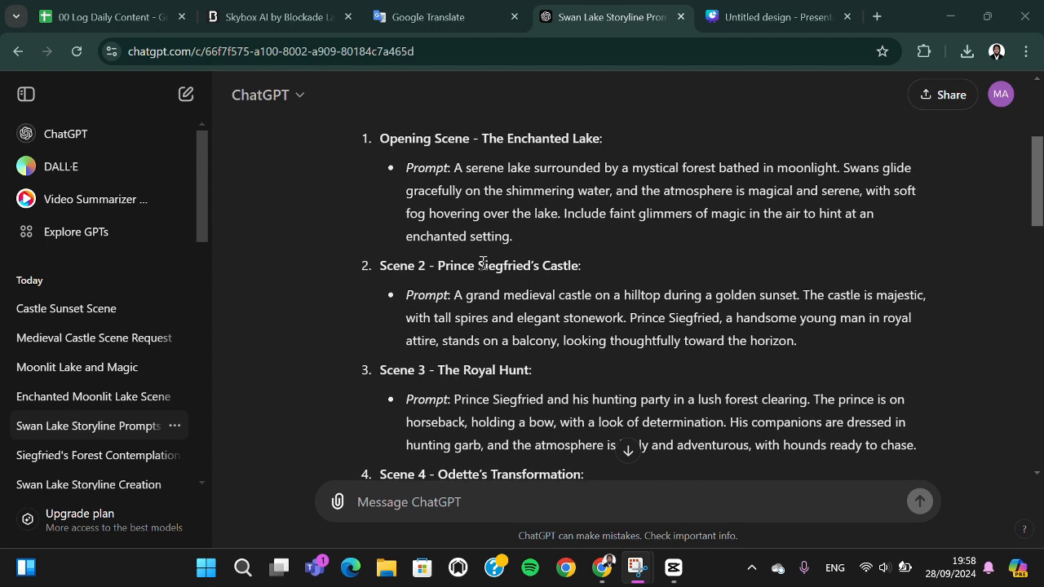
{"action": "scroll", "coordinate": [482, 262], "scroll_direction": "down", "scroll_amount": 1}
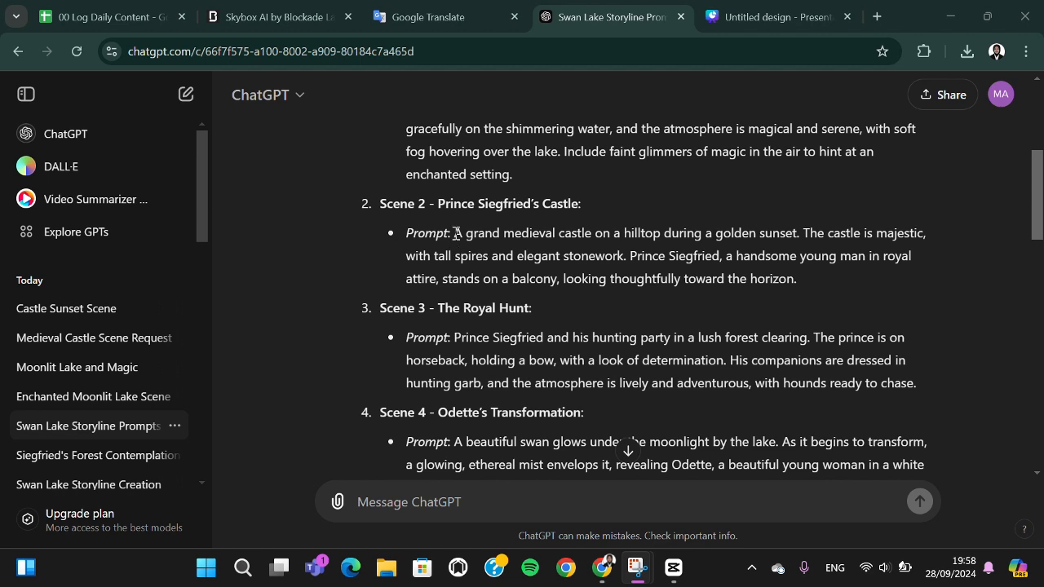
{"action": "left_click_drag", "start_coordinate": [455, 233], "coordinate": [809, 282]}
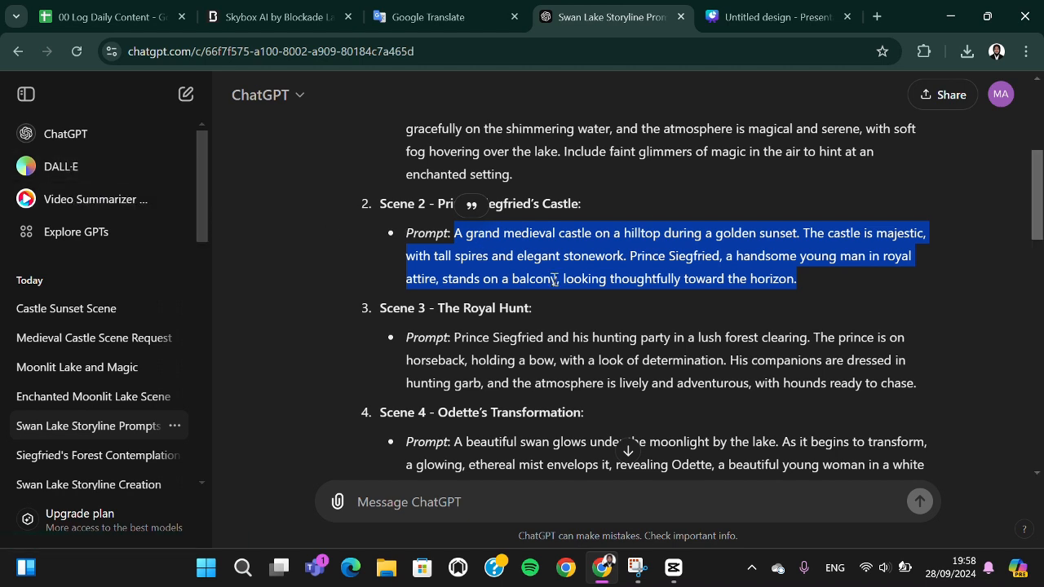
{"action": "left_click", "coordinate": [574, 307]}
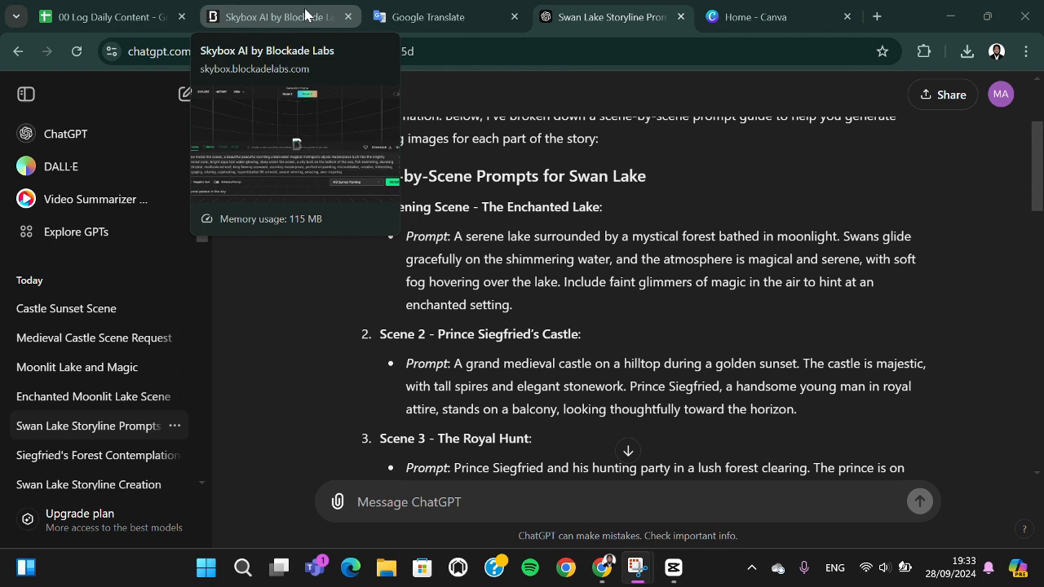
Open the ElevenLabs text-to-speech page in a new browser tab and clear the climate change text from the input
{"action": "left_click", "coordinate": [876, 17]}
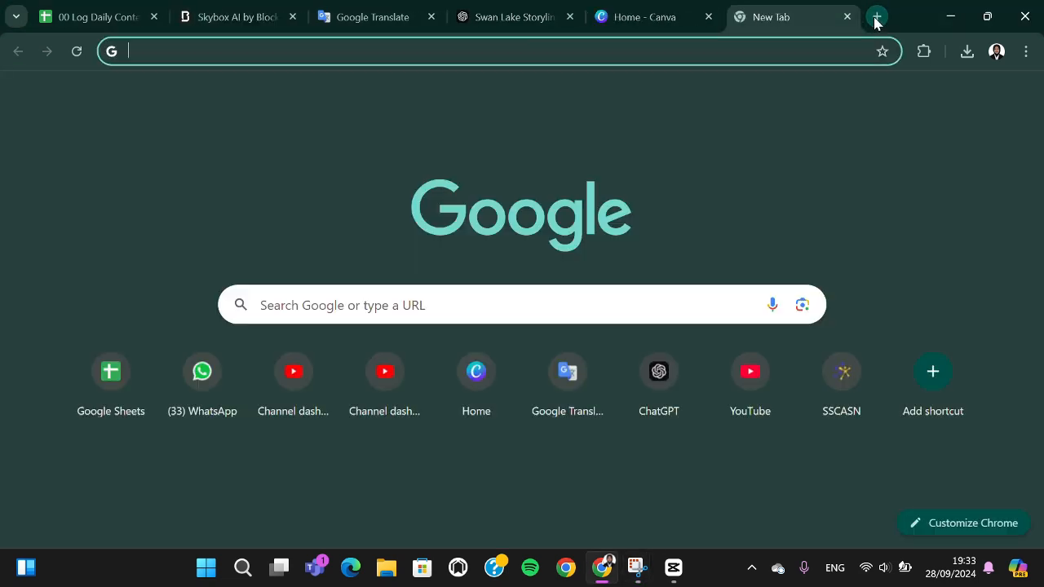
{"action": "type", "text": "ele"}
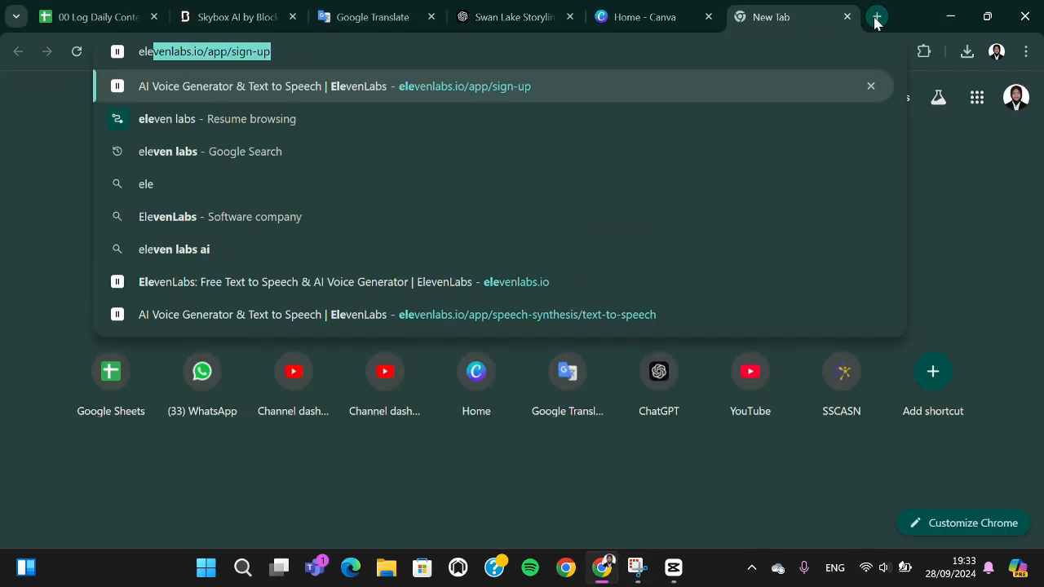
{"action": "key", "text": "Return"}
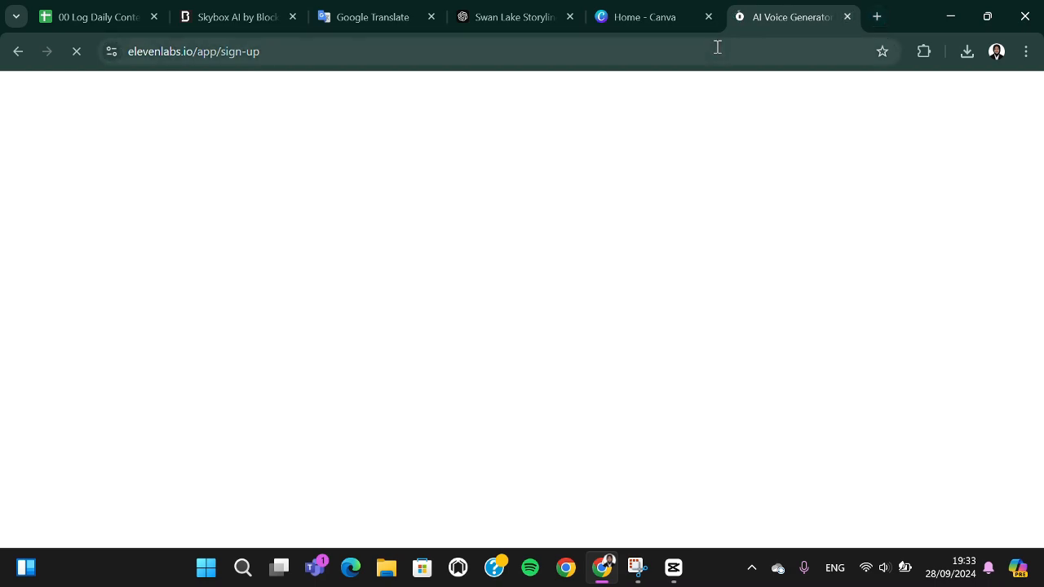
{"action": "left_click_drag", "start_coordinate": [750, 396], "coordinate": [341, 222]}
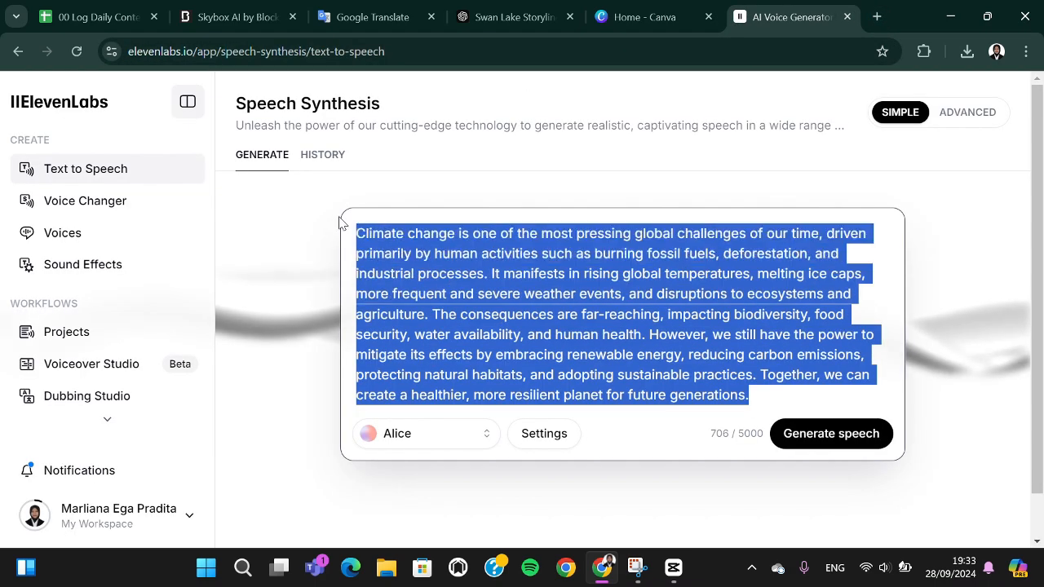
{"action": "key", "text": "BackSpace"}
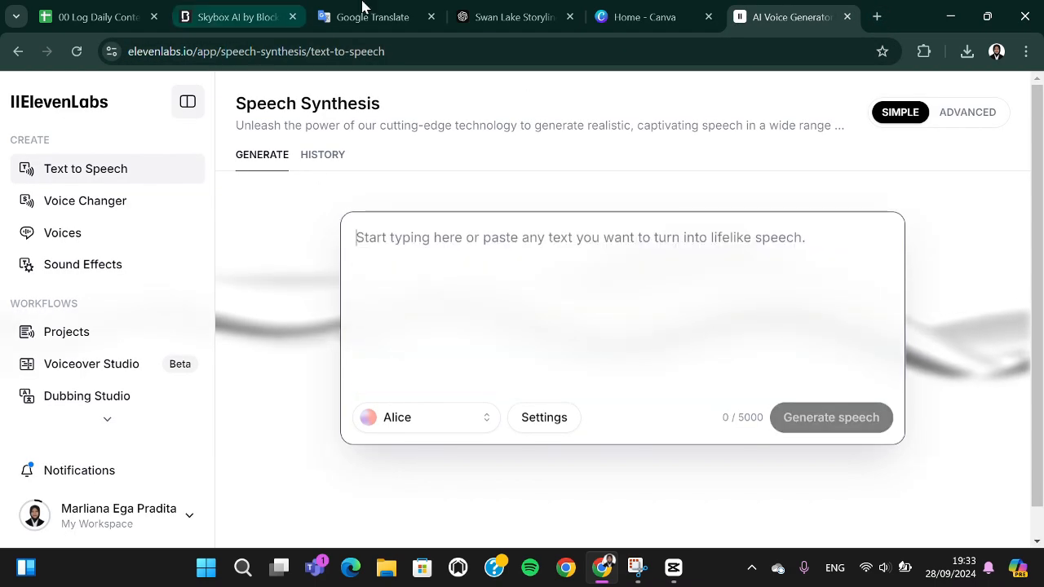
Generate speech from the pasted opening scene prompt with the Alice voice and download the audio
{"action": "left_click", "coordinate": [496, 12]}
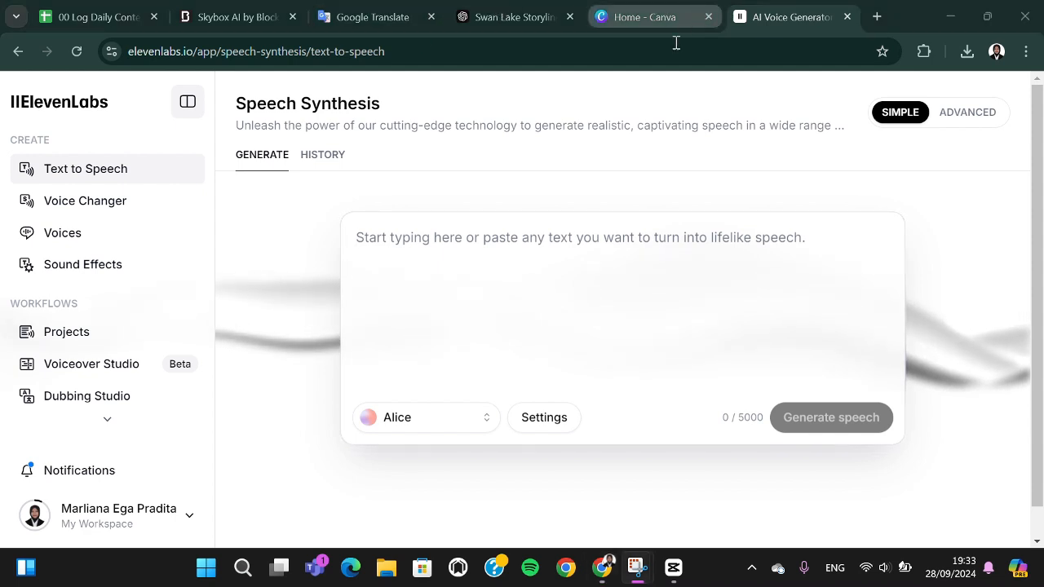
{"action": "left_click", "coordinate": [437, 254]}
{"action": "key", "text": "ctrl+v"}
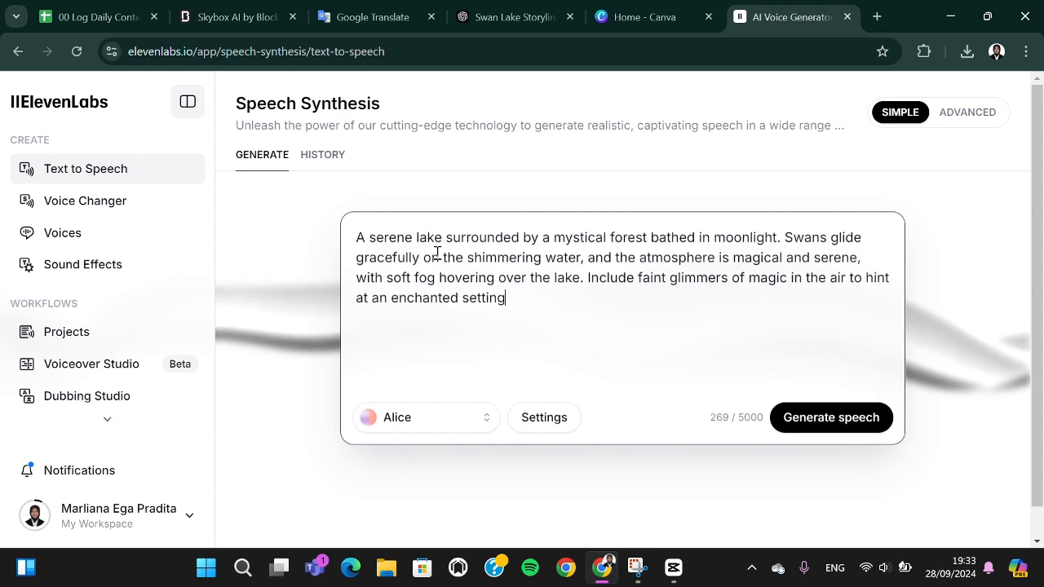
{"action": "left_click", "coordinate": [807, 431]}
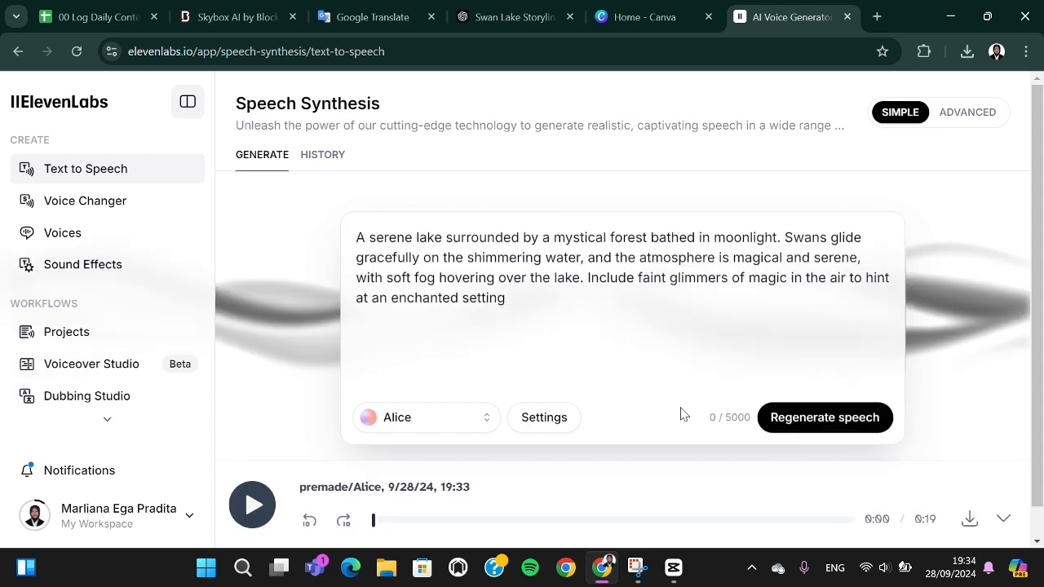
{"action": "left_click", "coordinate": [967, 522]}
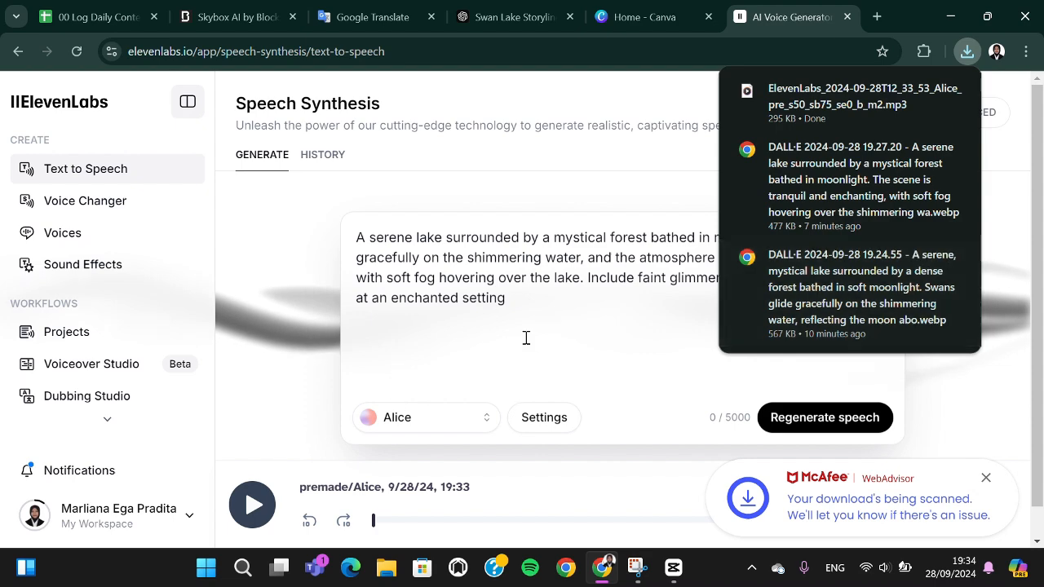
Look through the selectable voices for the speech and leave the list without choosing another one
{"action": "left_click", "coordinate": [486, 419]}
{"action": "scroll", "coordinate": [455, 321], "scroll_direction": "down", "scroll_amount": 3}
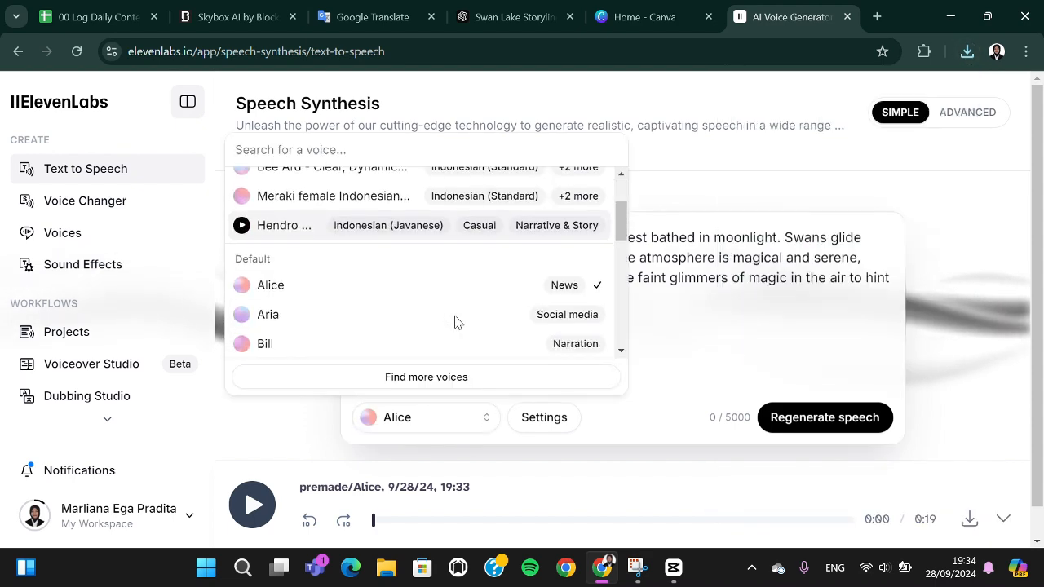
{"action": "left_click", "coordinate": [748, 343]}
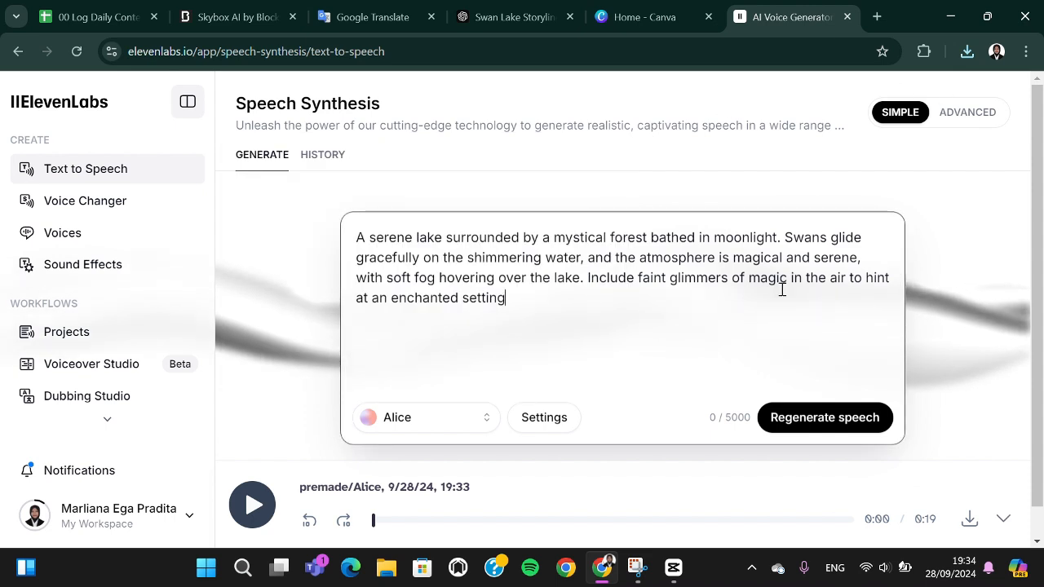
Switch to CapCut and import the three DALL·E images (2024-09-28 19.27.20, 2024-09-28 19.24.55 and 2024-09-24 20.58.12) from Downloads
{"action": "mouse_move", "coordinate": [655, 579]}
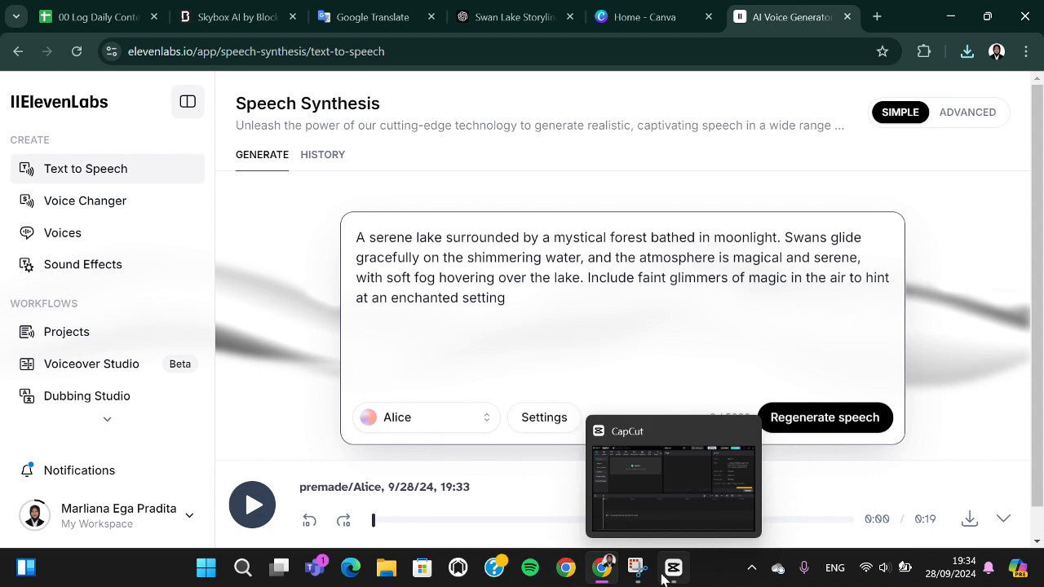
{"action": "left_click", "coordinate": [694, 474]}
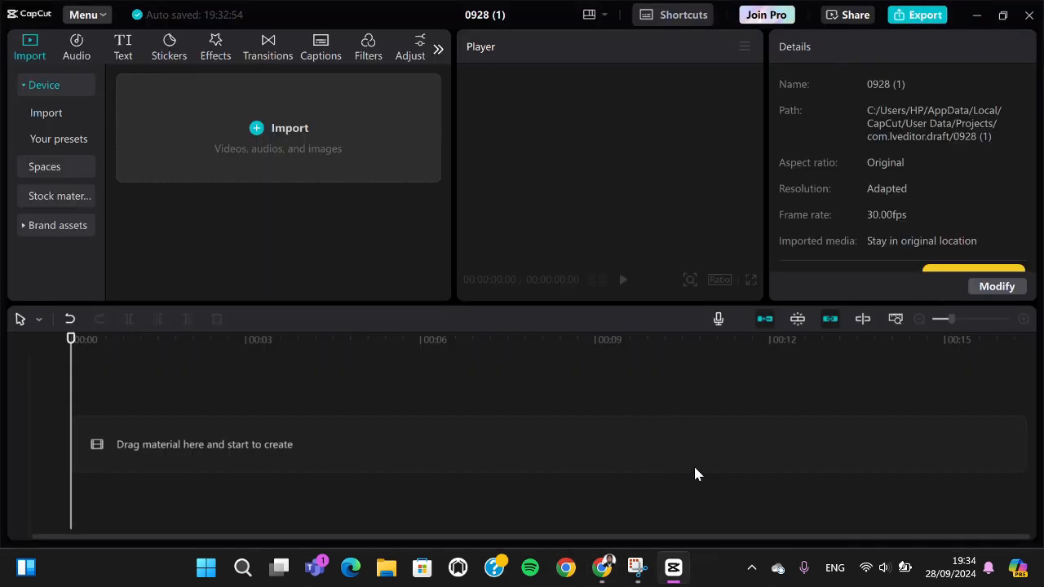
{"action": "left_click", "coordinate": [255, 135]}
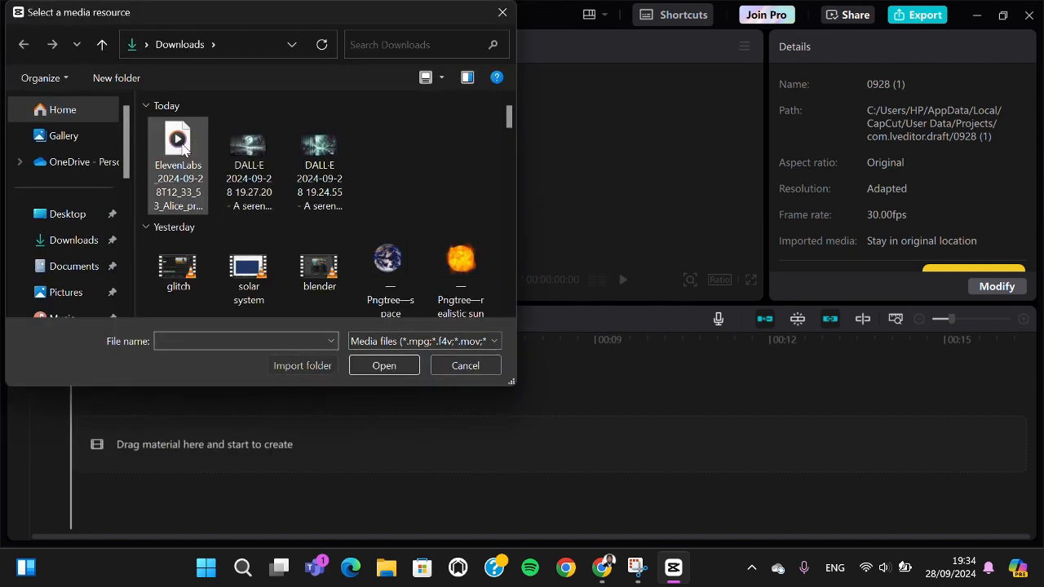
{"action": "left_click", "coordinate": [250, 157]}
{"action": "left_click", "coordinate": [318, 151]}
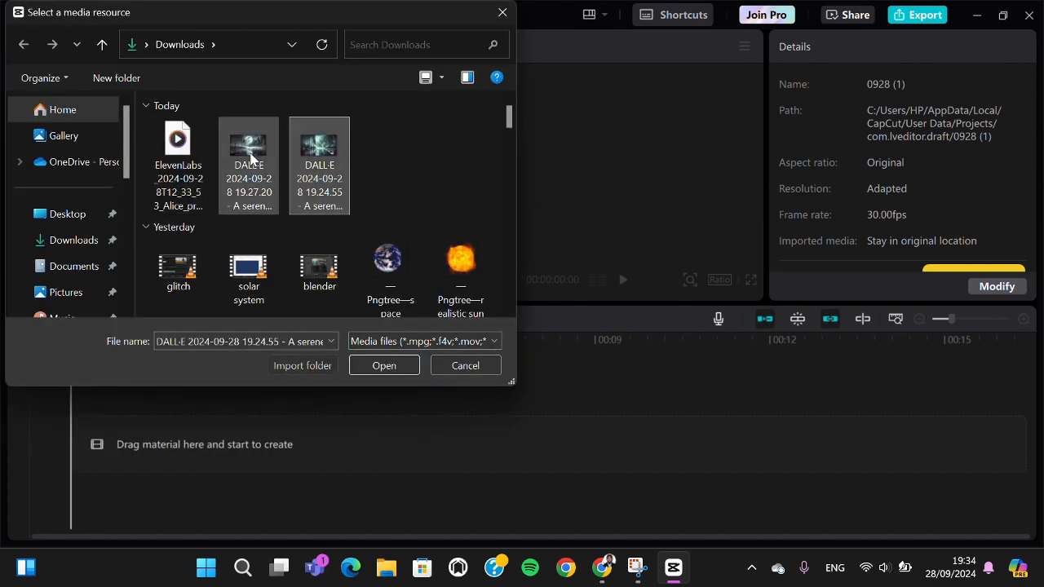
{"action": "scroll", "coordinate": [310, 212], "scroll_direction": "down", "scroll_amount": 2}
{"action": "scroll", "coordinate": [261, 174], "scroll_direction": "up", "scroll_amount": 2}
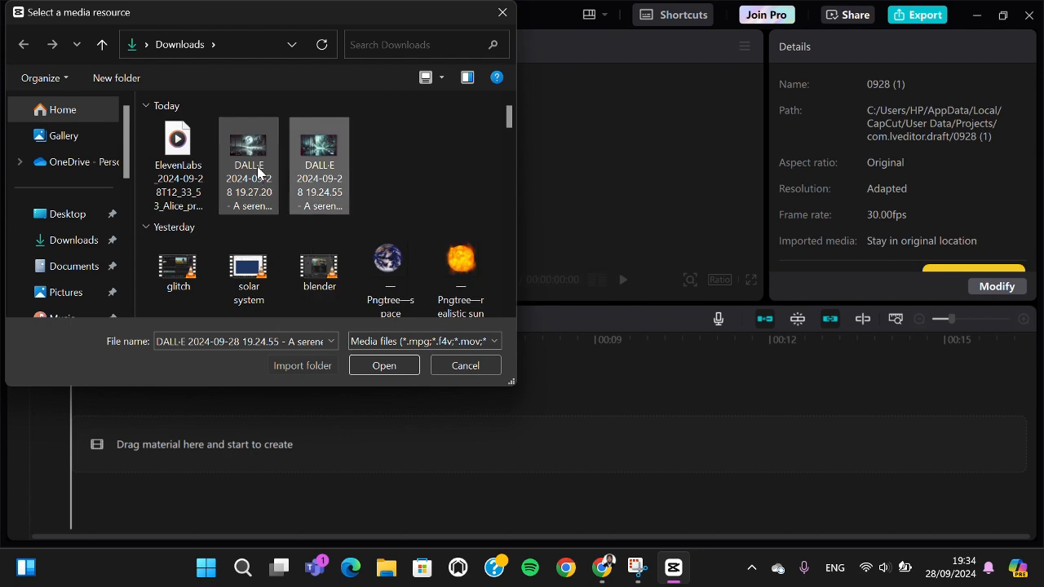
{"action": "left_click", "coordinate": [261, 174], "text": "ctrl"}
{"action": "scroll", "coordinate": [364, 221], "scroll_direction": "down", "scroll_amount": 3}
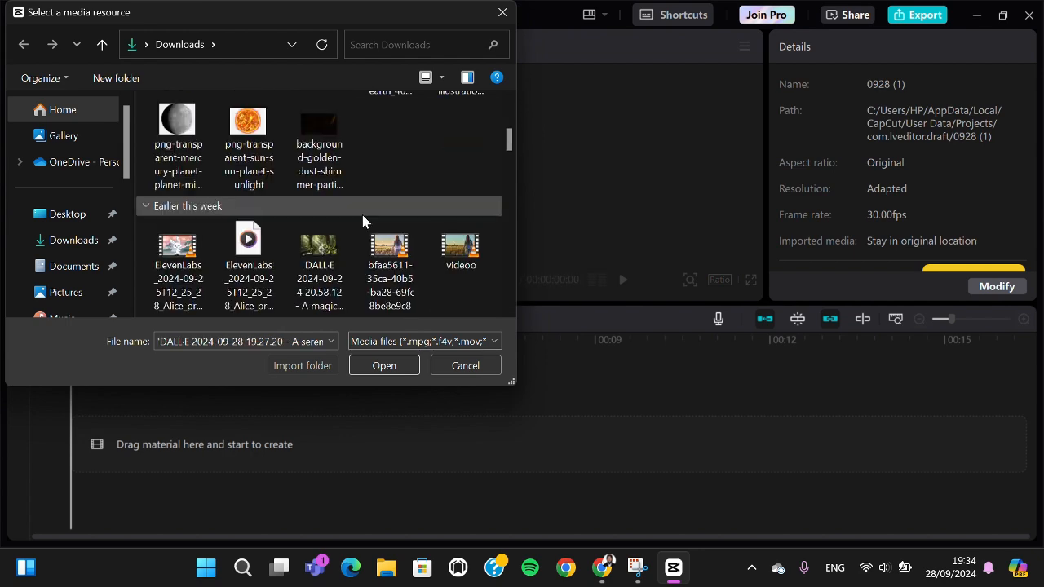
{"action": "left_click", "coordinate": [326, 253]}
{"action": "left_click", "coordinate": [384, 366]}
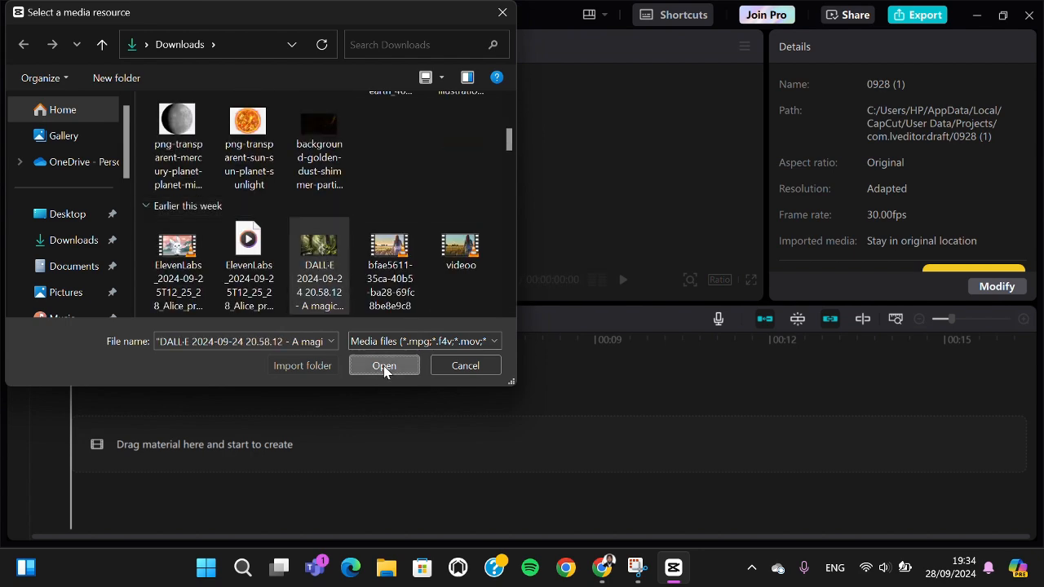
{"action": "left_click", "coordinate": [190, 252]}
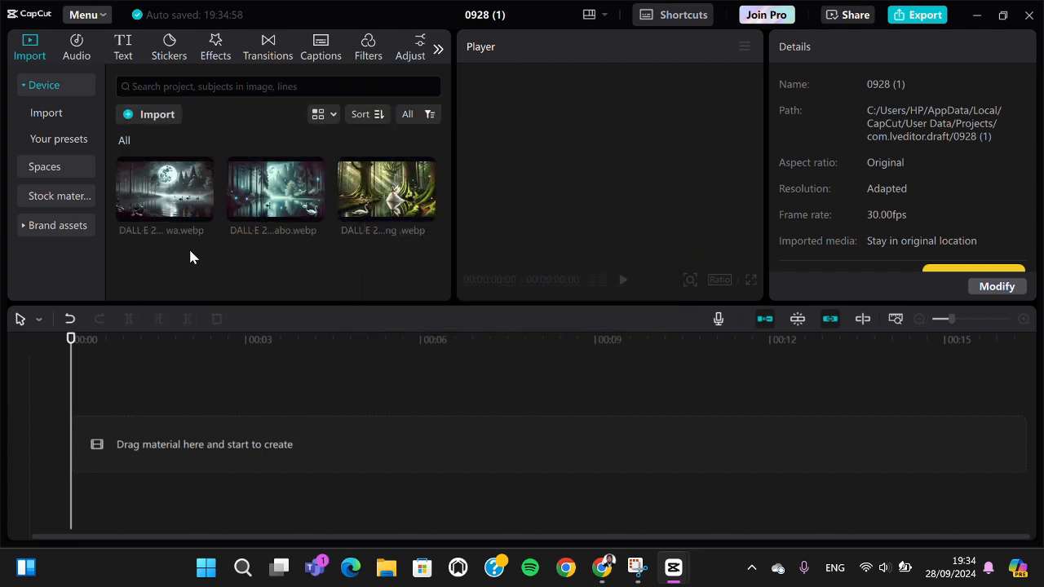
Place the DALL·E 2024-09-28 19.24.55 mystical lake image at the start of the timeline
{"action": "left_click_drag", "start_coordinate": [263, 179], "coordinate": [276, 256]}
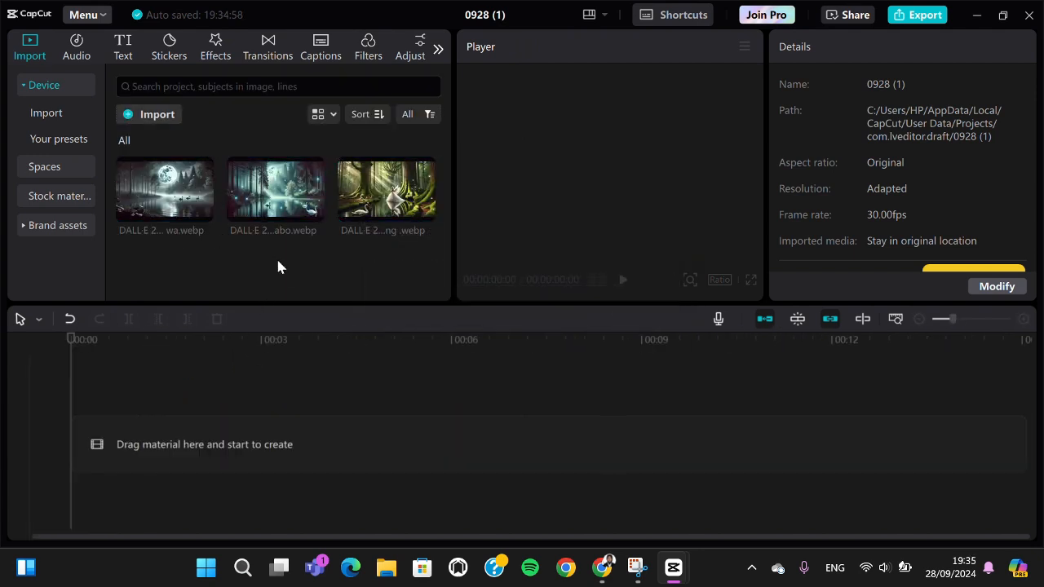
{"action": "left_click", "coordinate": [260, 200]}
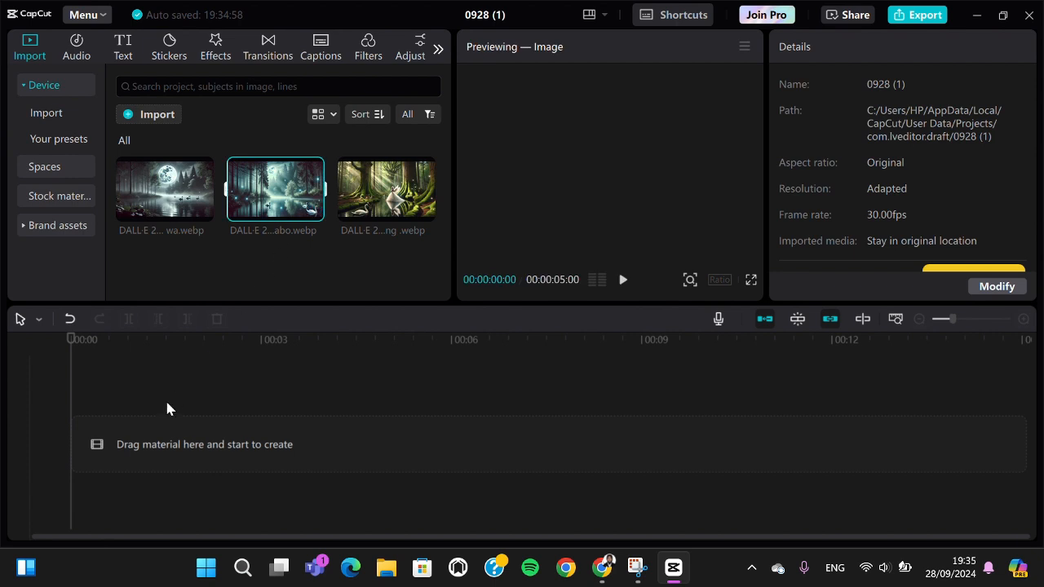
{"action": "left_click_drag", "start_coordinate": [306, 229], "coordinate": [154, 422]}
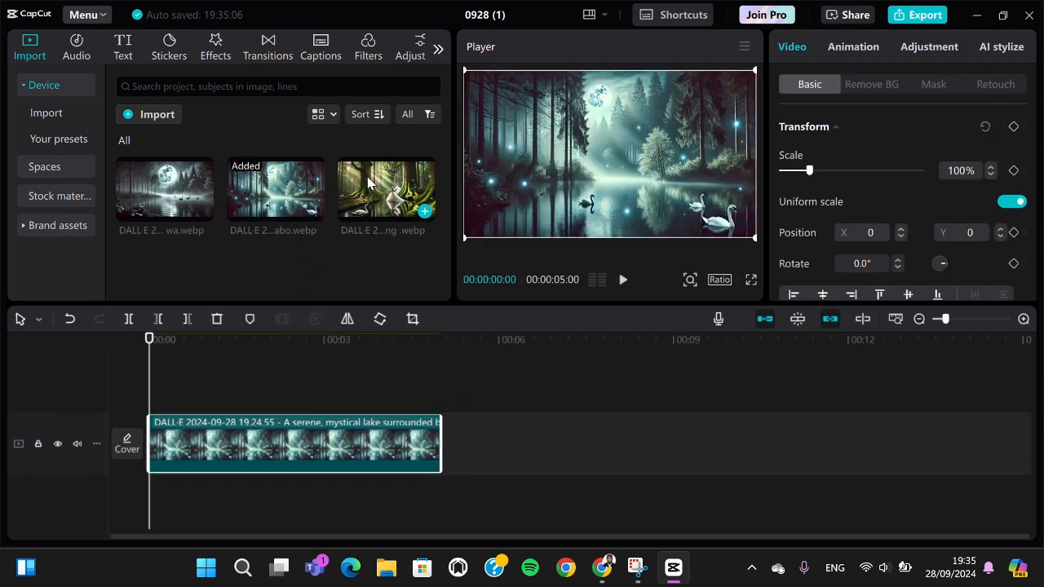
Place the DALL·E 2024-09-24 20.58.12 magical forest image directly after the mystical lake image on the timeline
{"action": "left_click_drag", "start_coordinate": [343, 208], "coordinate": [445, 446]}
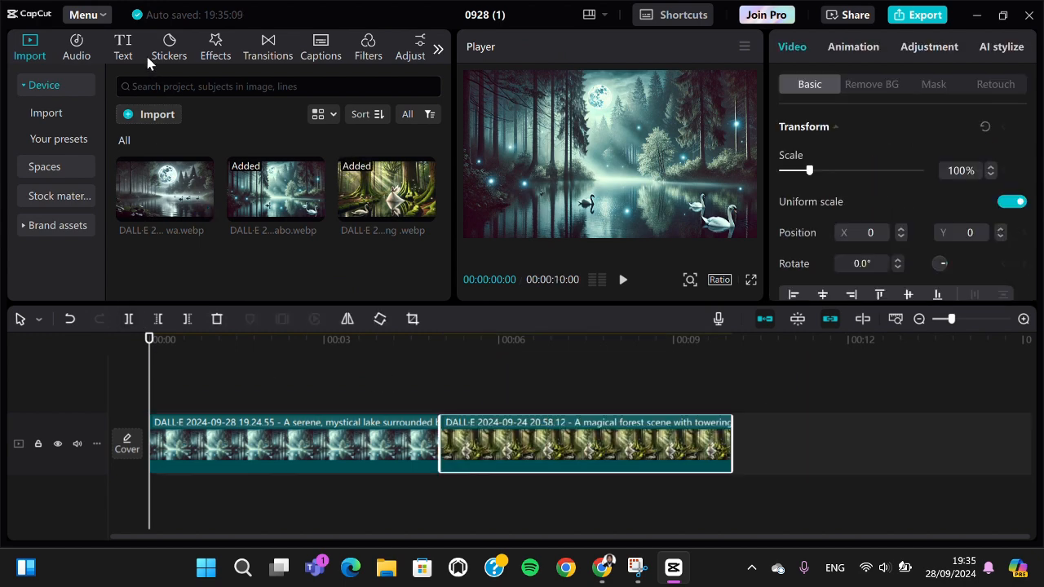
Import the ElevenLabs Alice voice-over from Downloads and place it at the start of the timeline as an audio track
{"action": "left_click", "coordinate": [128, 117]}
{"action": "left_click", "coordinate": [193, 166]}
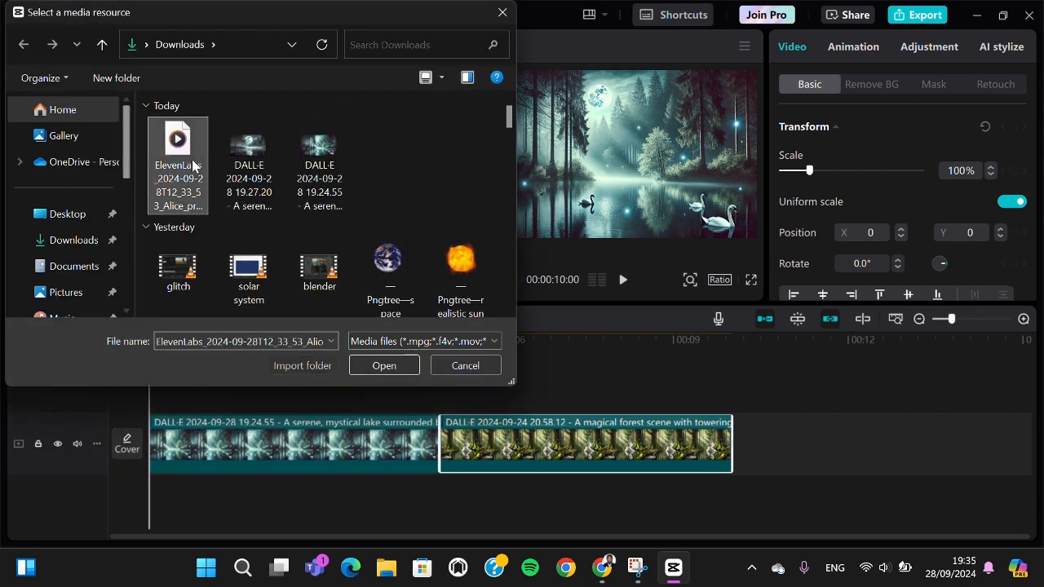
{"action": "left_click", "coordinate": [382, 365]}
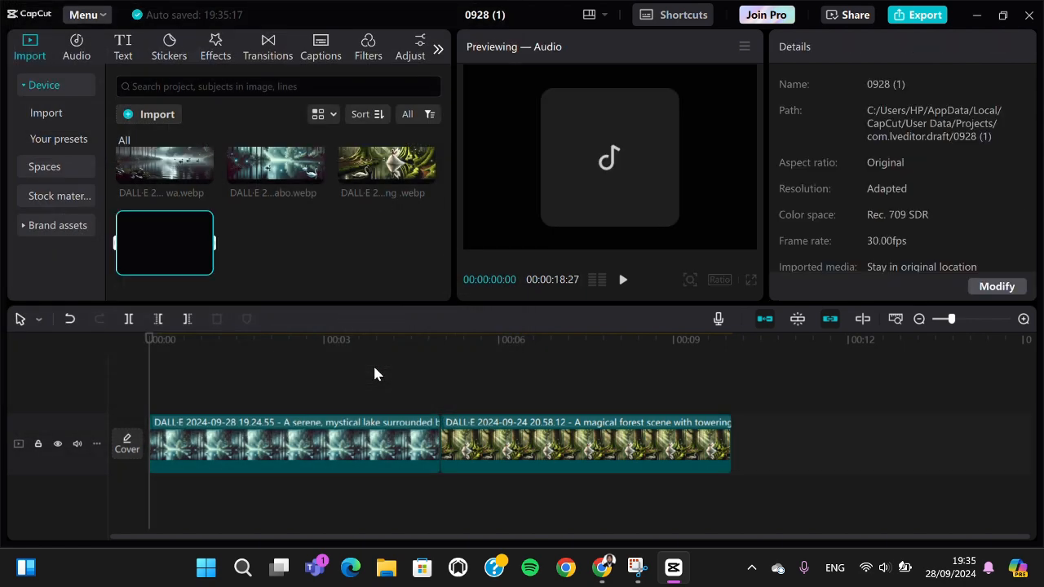
{"action": "left_click_drag", "start_coordinate": [193, 243], "coordinate": [148, 388]}
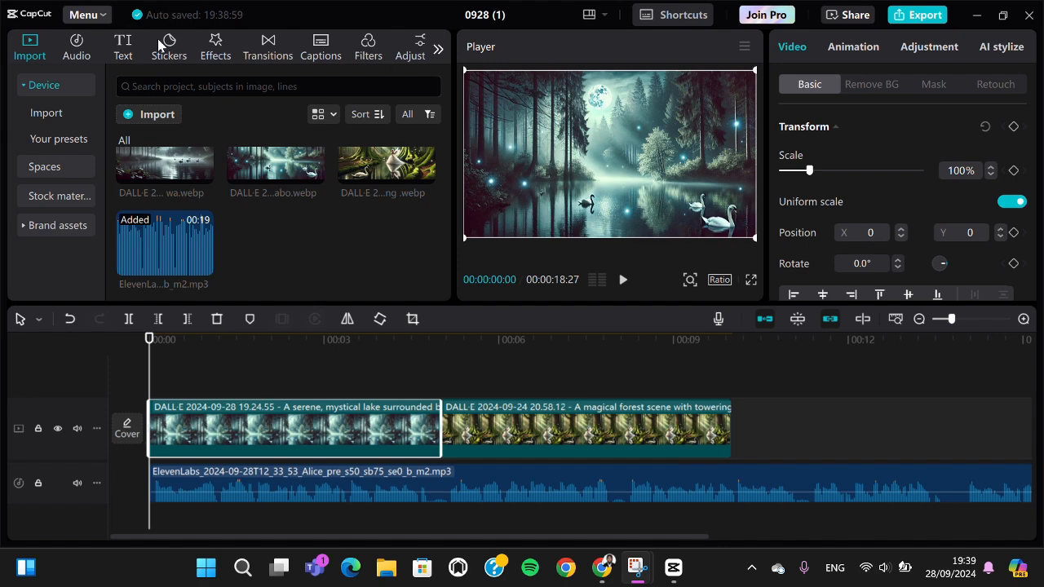
Search the music library for "heal music" and place "Healing music to heal your heart(266606)" near the start of the timeline
{"action": "left_click", "coordinate": [81, 51]}
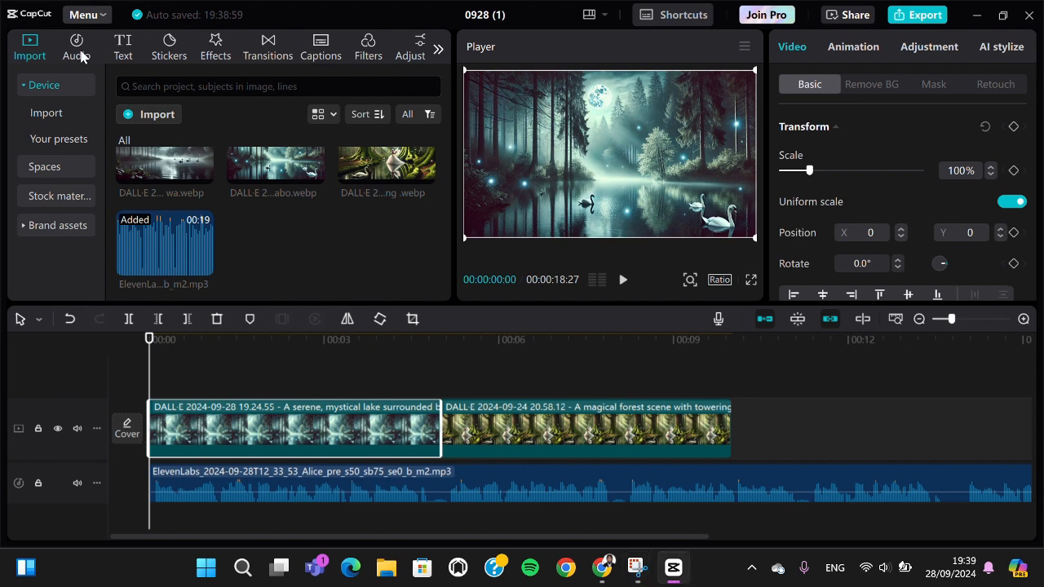
{"action": "left_click", "coordinate": [77, 51]}
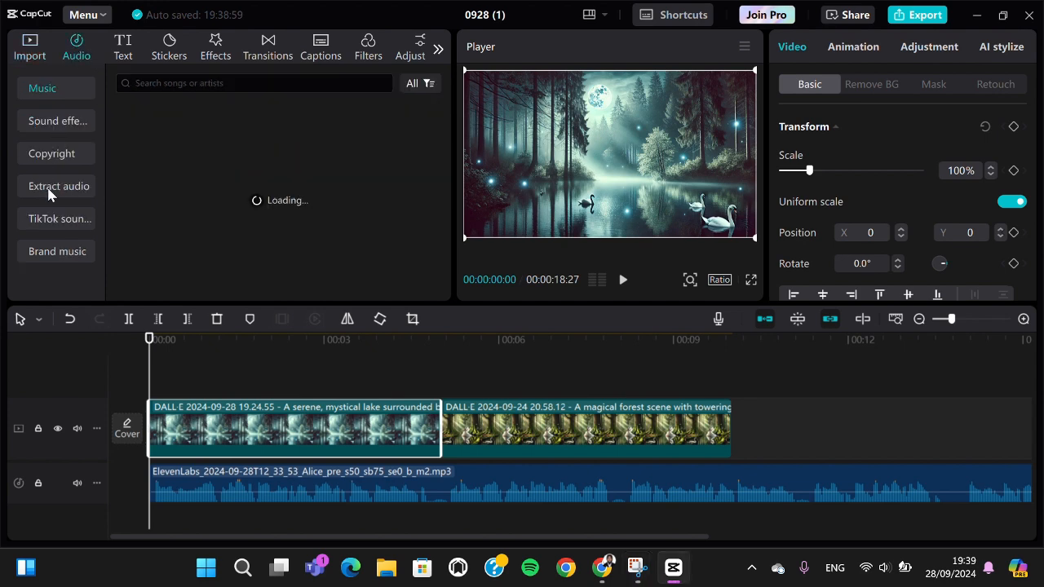
{"action": "left_click", "coordinate": [23, 89]}
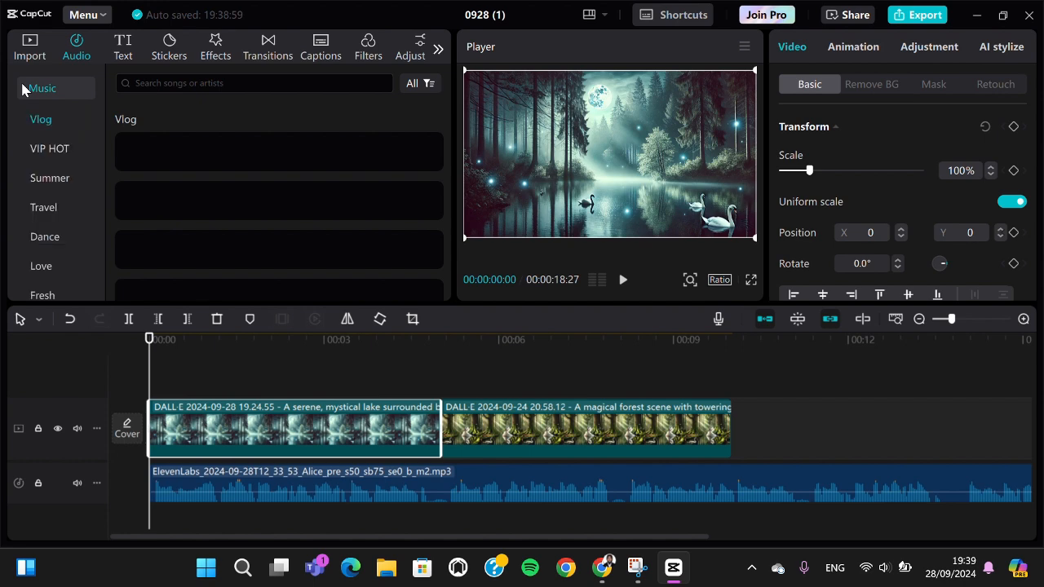
{"action": "left_click", "coordinate": [413, 84]}
{"action": "left_click", "coordinate": [290, 86]}
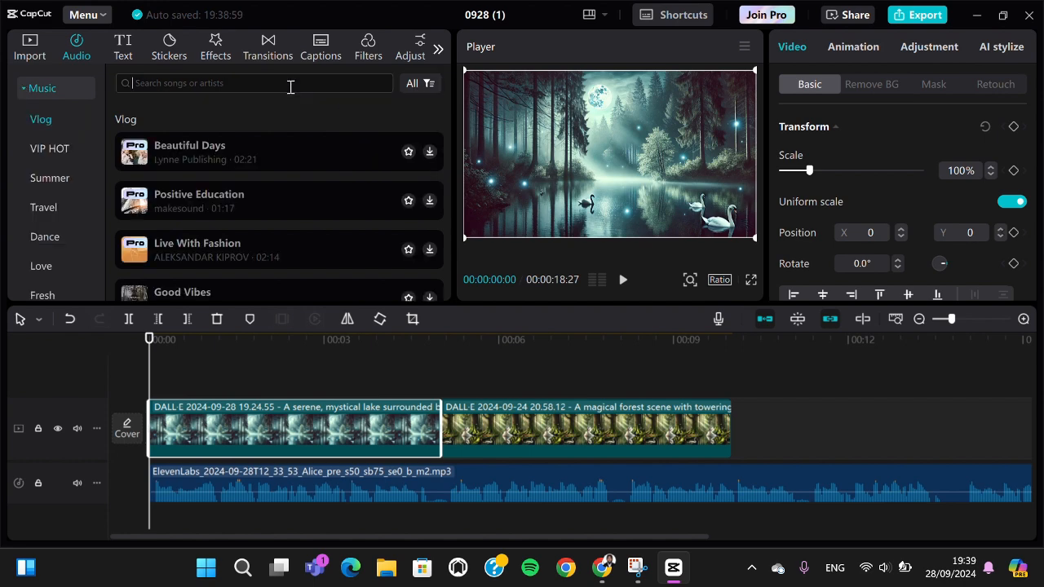
{"action": "type", "text": "he"}
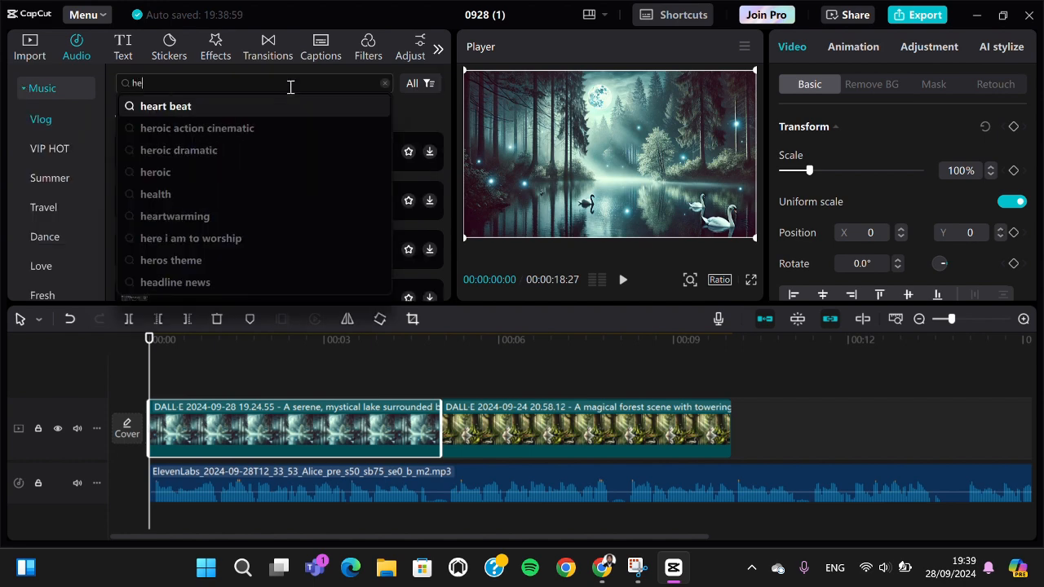
{"action": "type", "text": "al musi"}
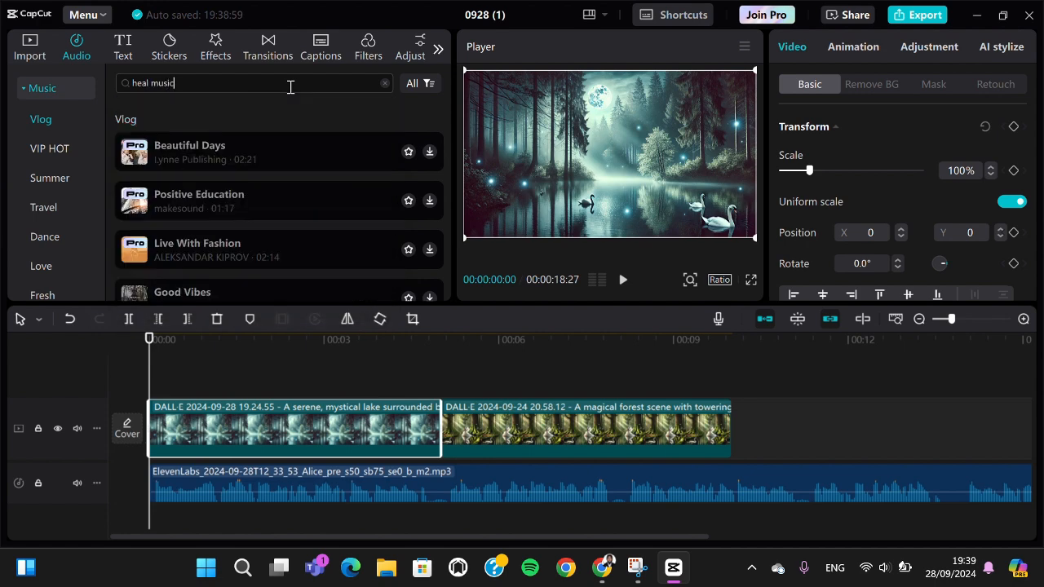
{"action": "type", "text": "c"}
{"action": "key", "text": "Return"}
{"action": "left_click", "coordinate": [298, 176]}
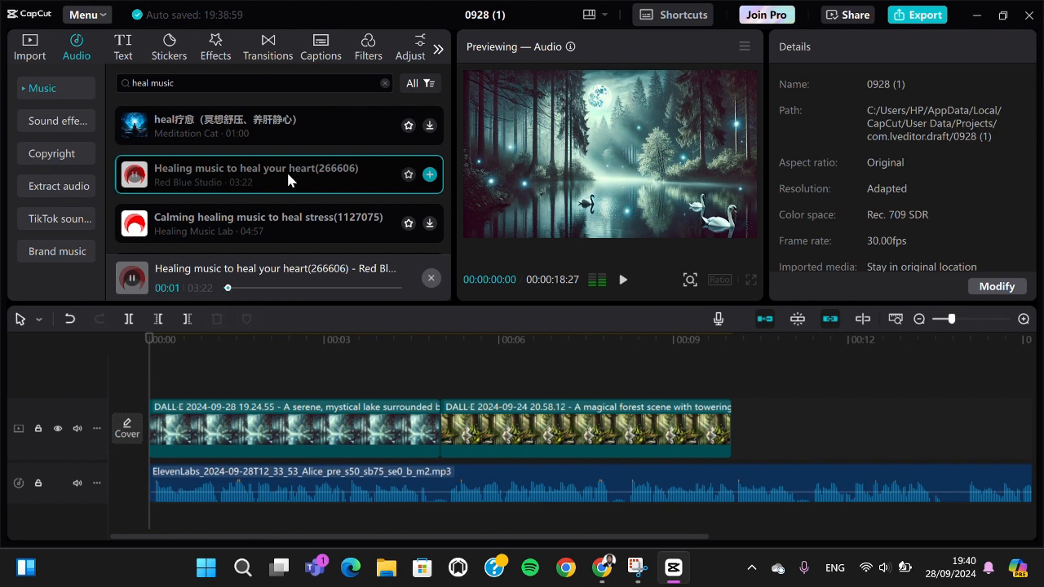
{"action": "mouse_move", "coordinate": [288, 174]}
{"action": "left_mouse_down"}
{"action": "mouse_move", "coordinate": [212, 368]}
{"action": "mouse_move", "coordinate": [153, 381]}
{"action": "left_mouse_up"}
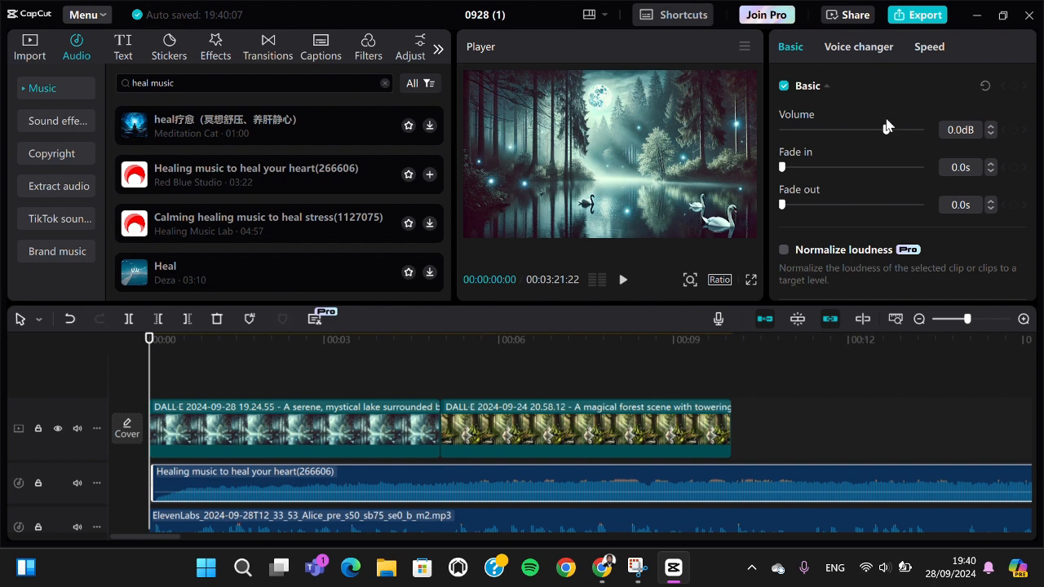
Lower the background music's volume to -8.1 dB and play the opening seconds to check the sound
{"action": "mouse_move", "coordinate": [885, 130]}
{"action": "left_mouse_down"}
{"action": "mouse_move", "coordinate": [849, 132]}
{"action": "mouse_move", "coordinate": [870, 139]}
{"action": "left_mouse_up"}
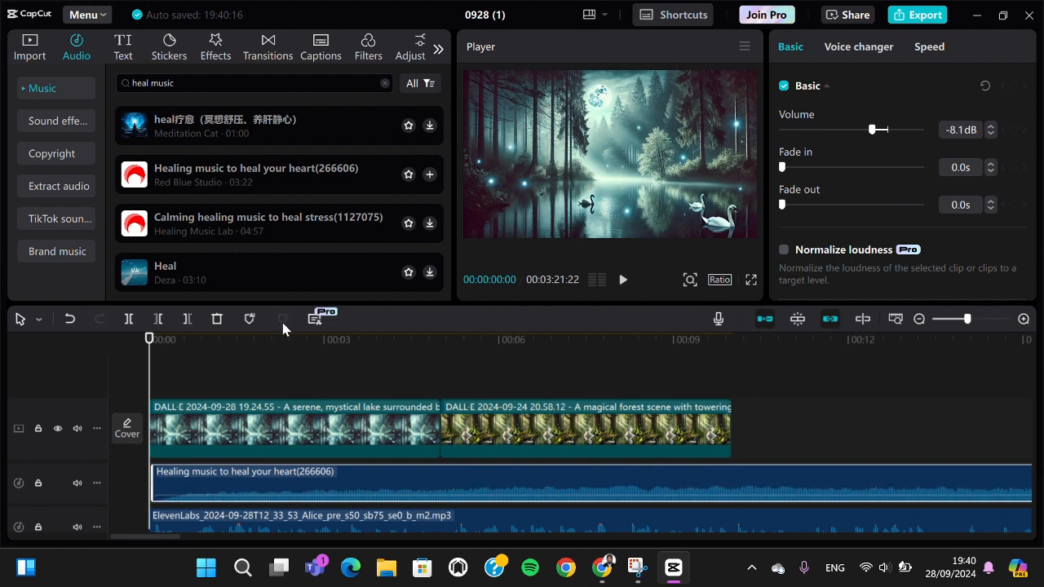
{"action": "key", "text": "space"}
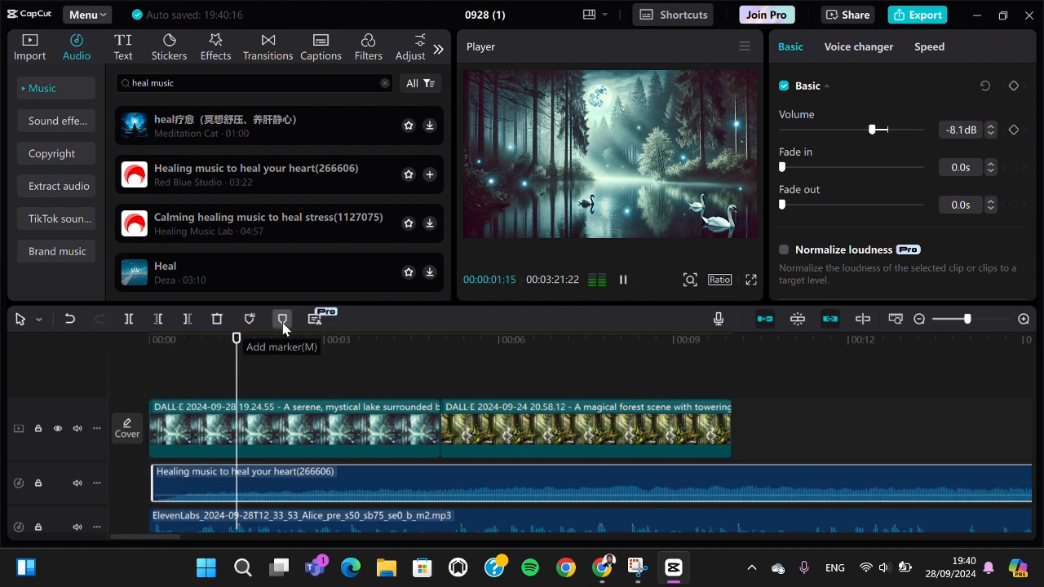
{"action": "key", "text": "space"}
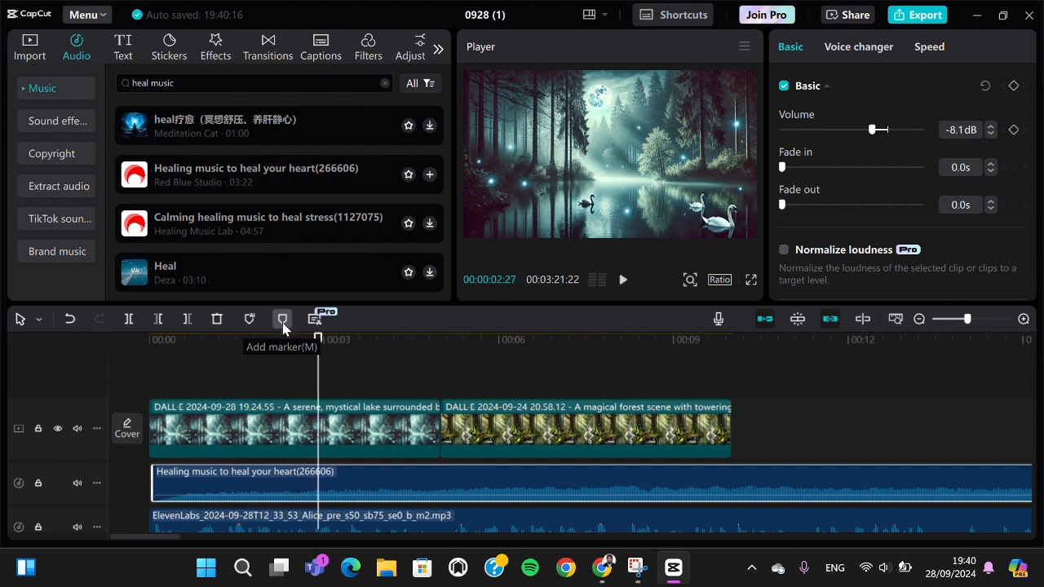
Apply the Kira Magic entrance animation to the mystical lake image and preview it from the start of the timeline
{"action": "left_click", "coordinate": [276, 432]}
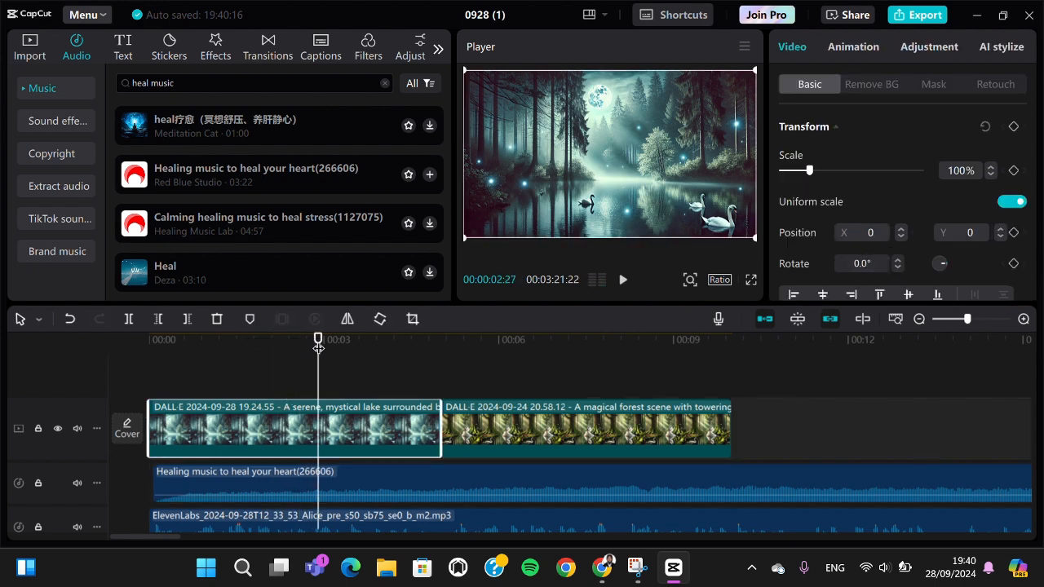
{"action": "left_click_drag", "start_coordinate": [318, 369], "coordinate": [185, 389]}
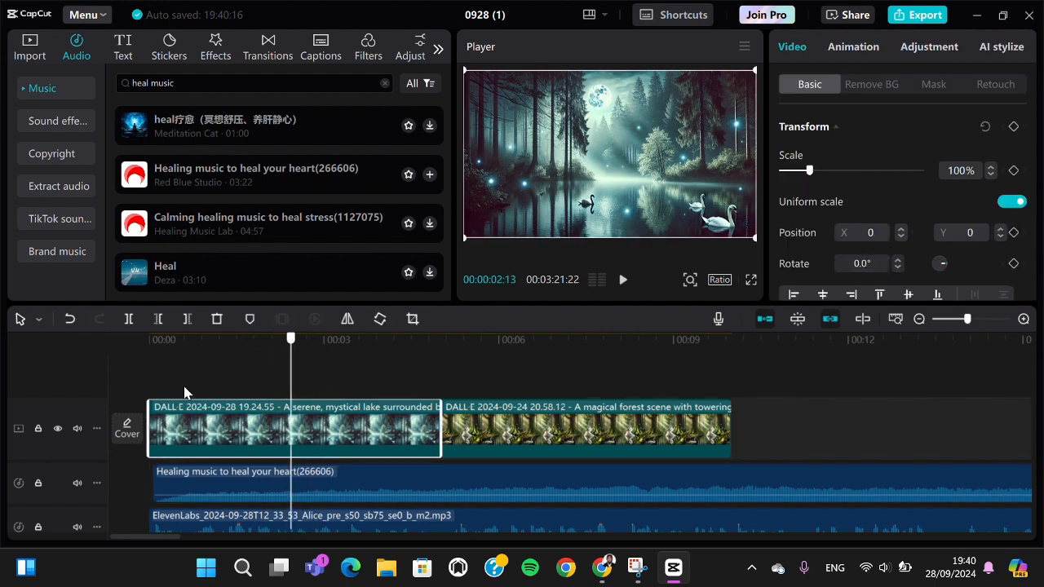
{"action": "left_click", "coordinate": [849, 49]}
{"action": "scroll", "coordinate": [889, 210], "scroll_direction": "down", "scroll_amount": 3}
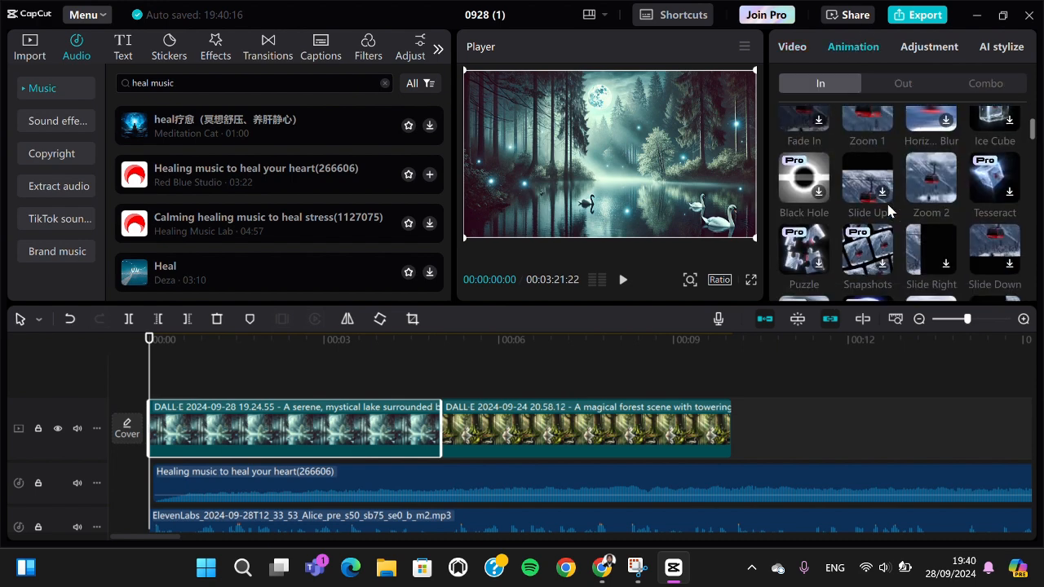
{"action": "scroll", "coordinate": [889, 211], "scroll_direction": "down", "scroll_amount": 3}
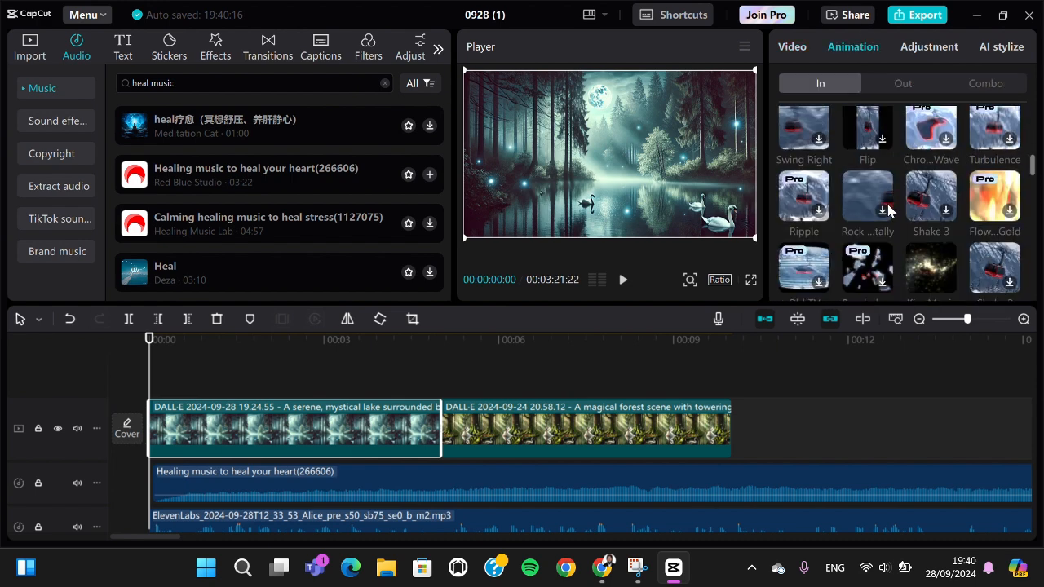
{"action": "scroll", "coordinate": [893, 208], "scroll_direction": "down", "scroll_amount": 1}
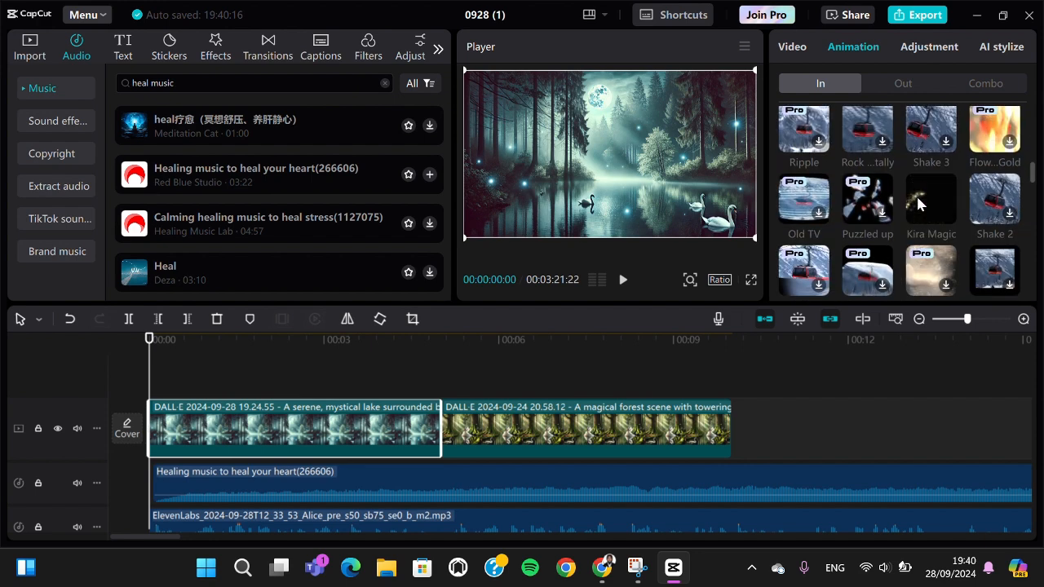
{"action": "left_click", "coordinate": [918, 204]}
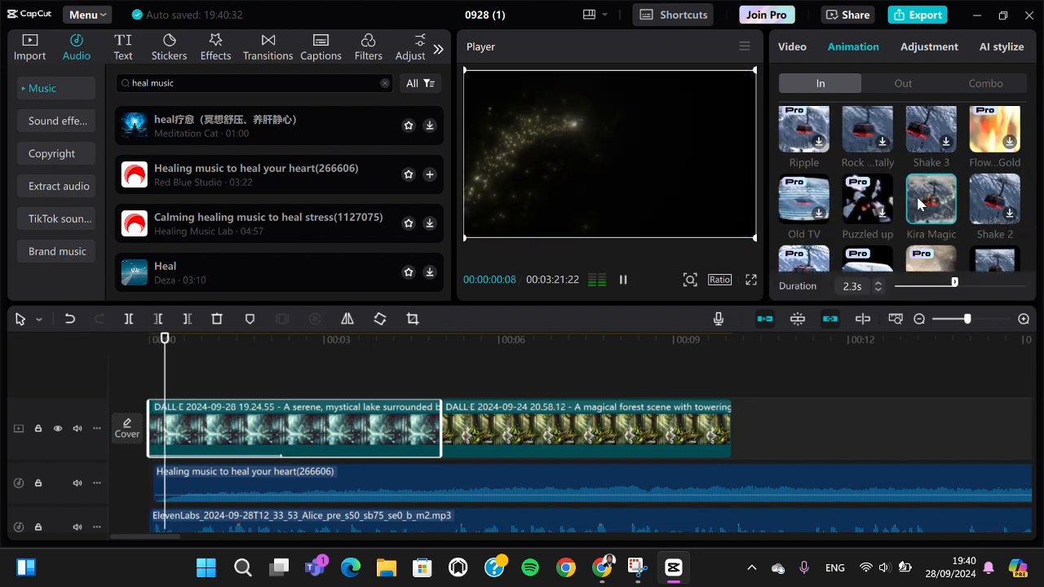
{"action": "left_click", "coordinate": [623, 282]}
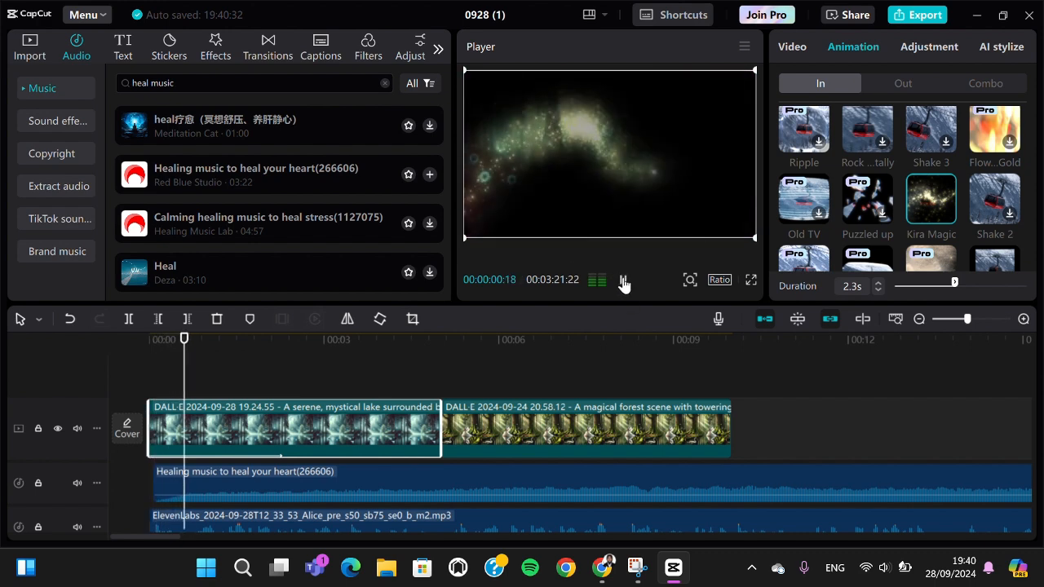